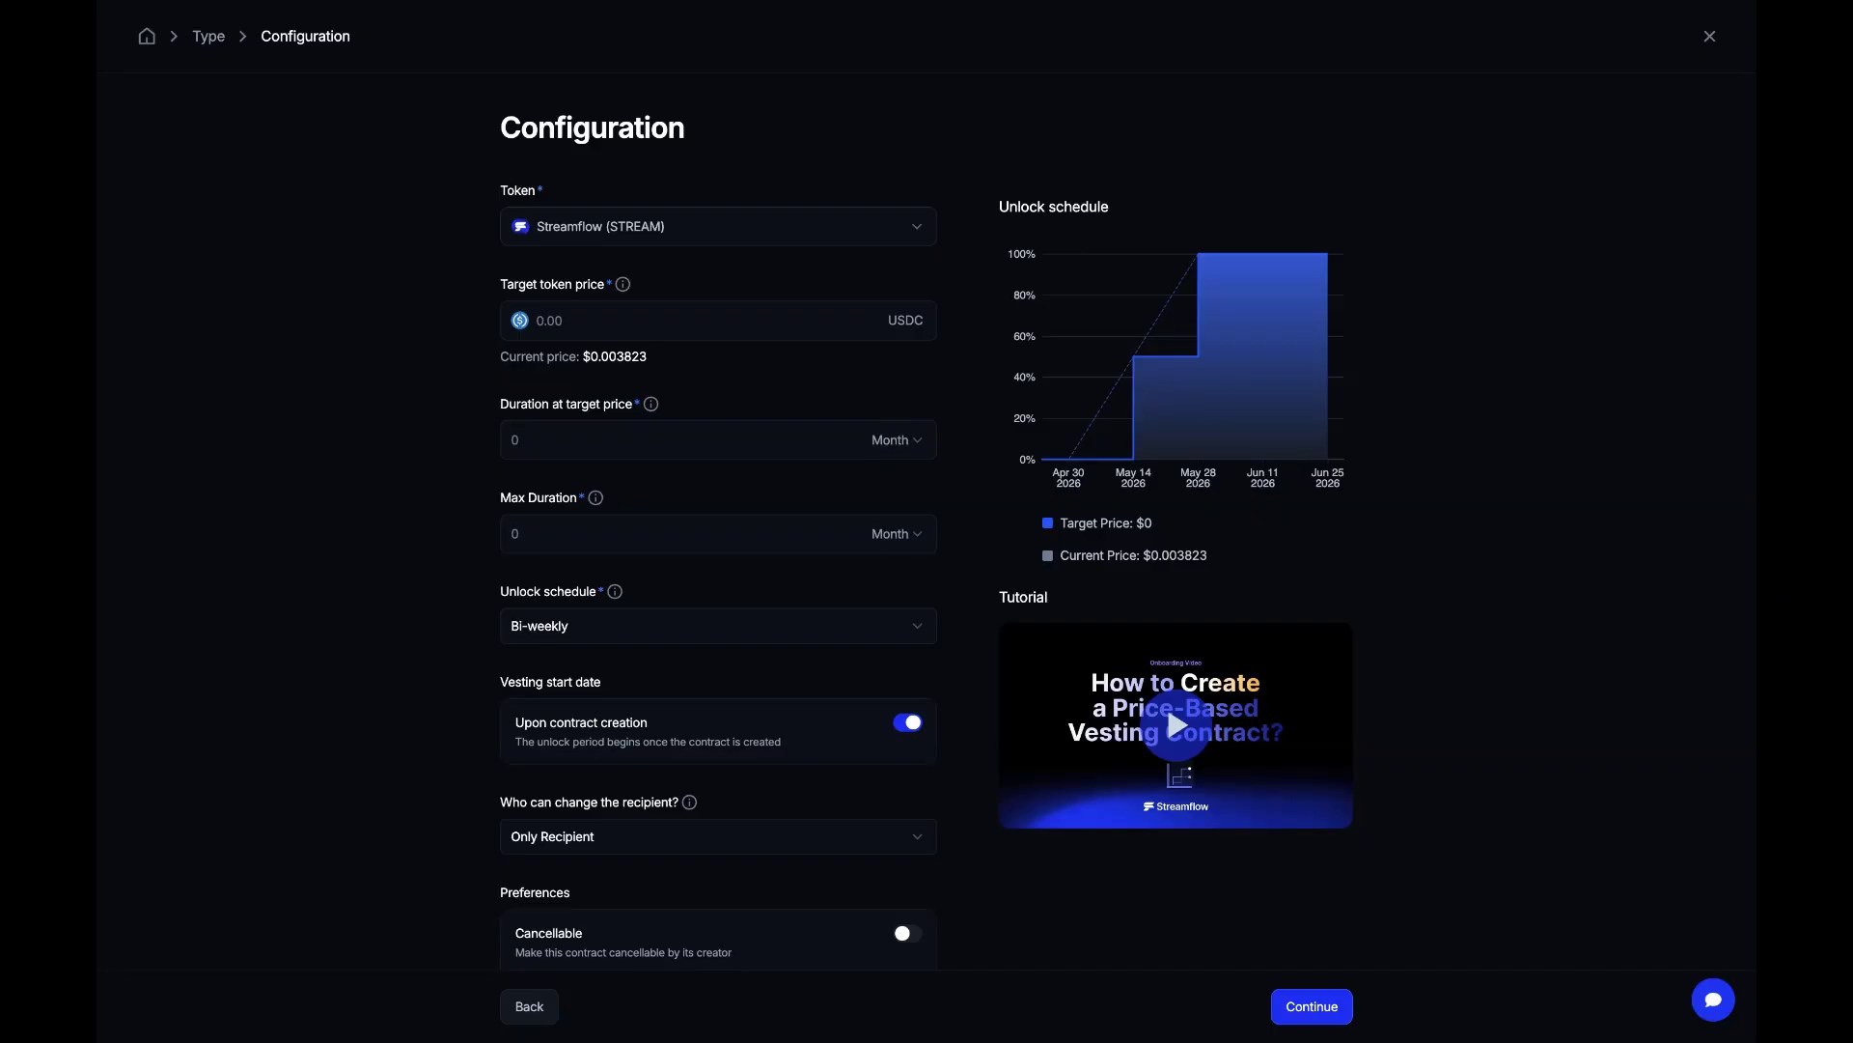
Set the target token price to 1 USDC, the duration at target price to 1 month, and the max duration to 2 months
left_click(769, 320)
type("1")
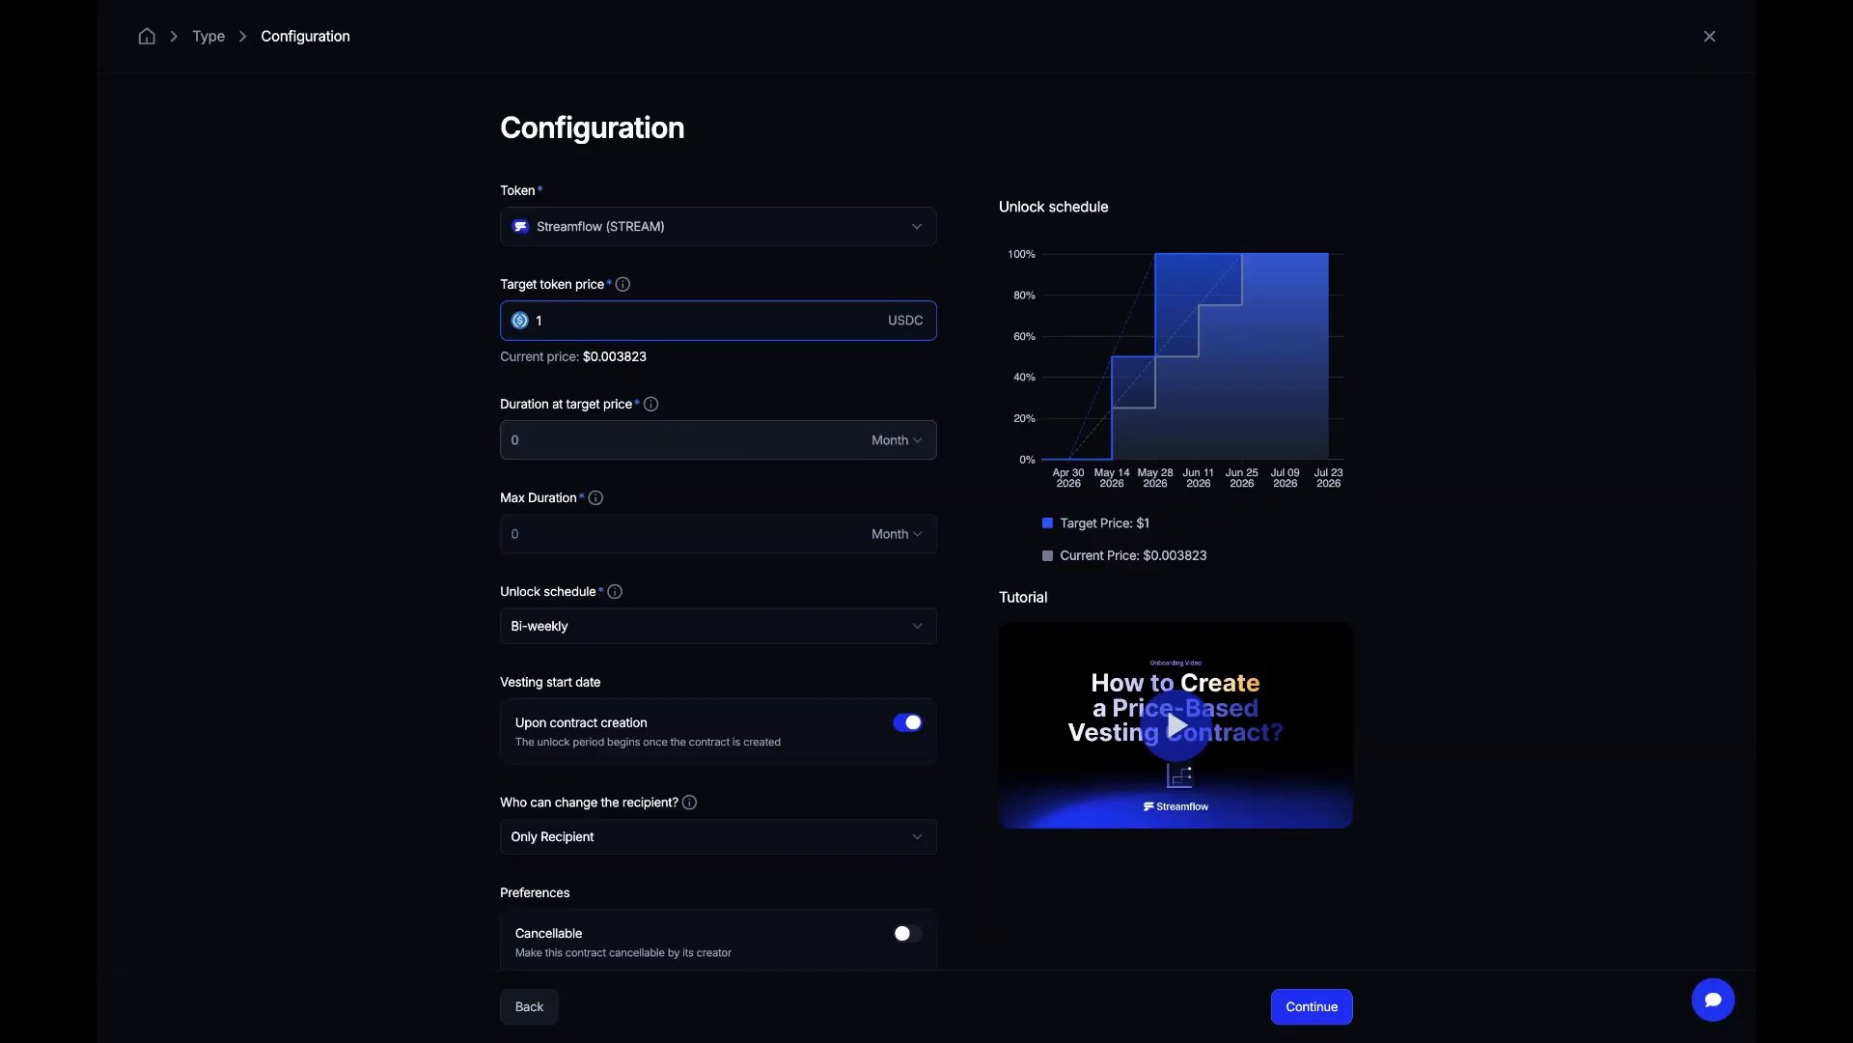
left_click(513, 440)
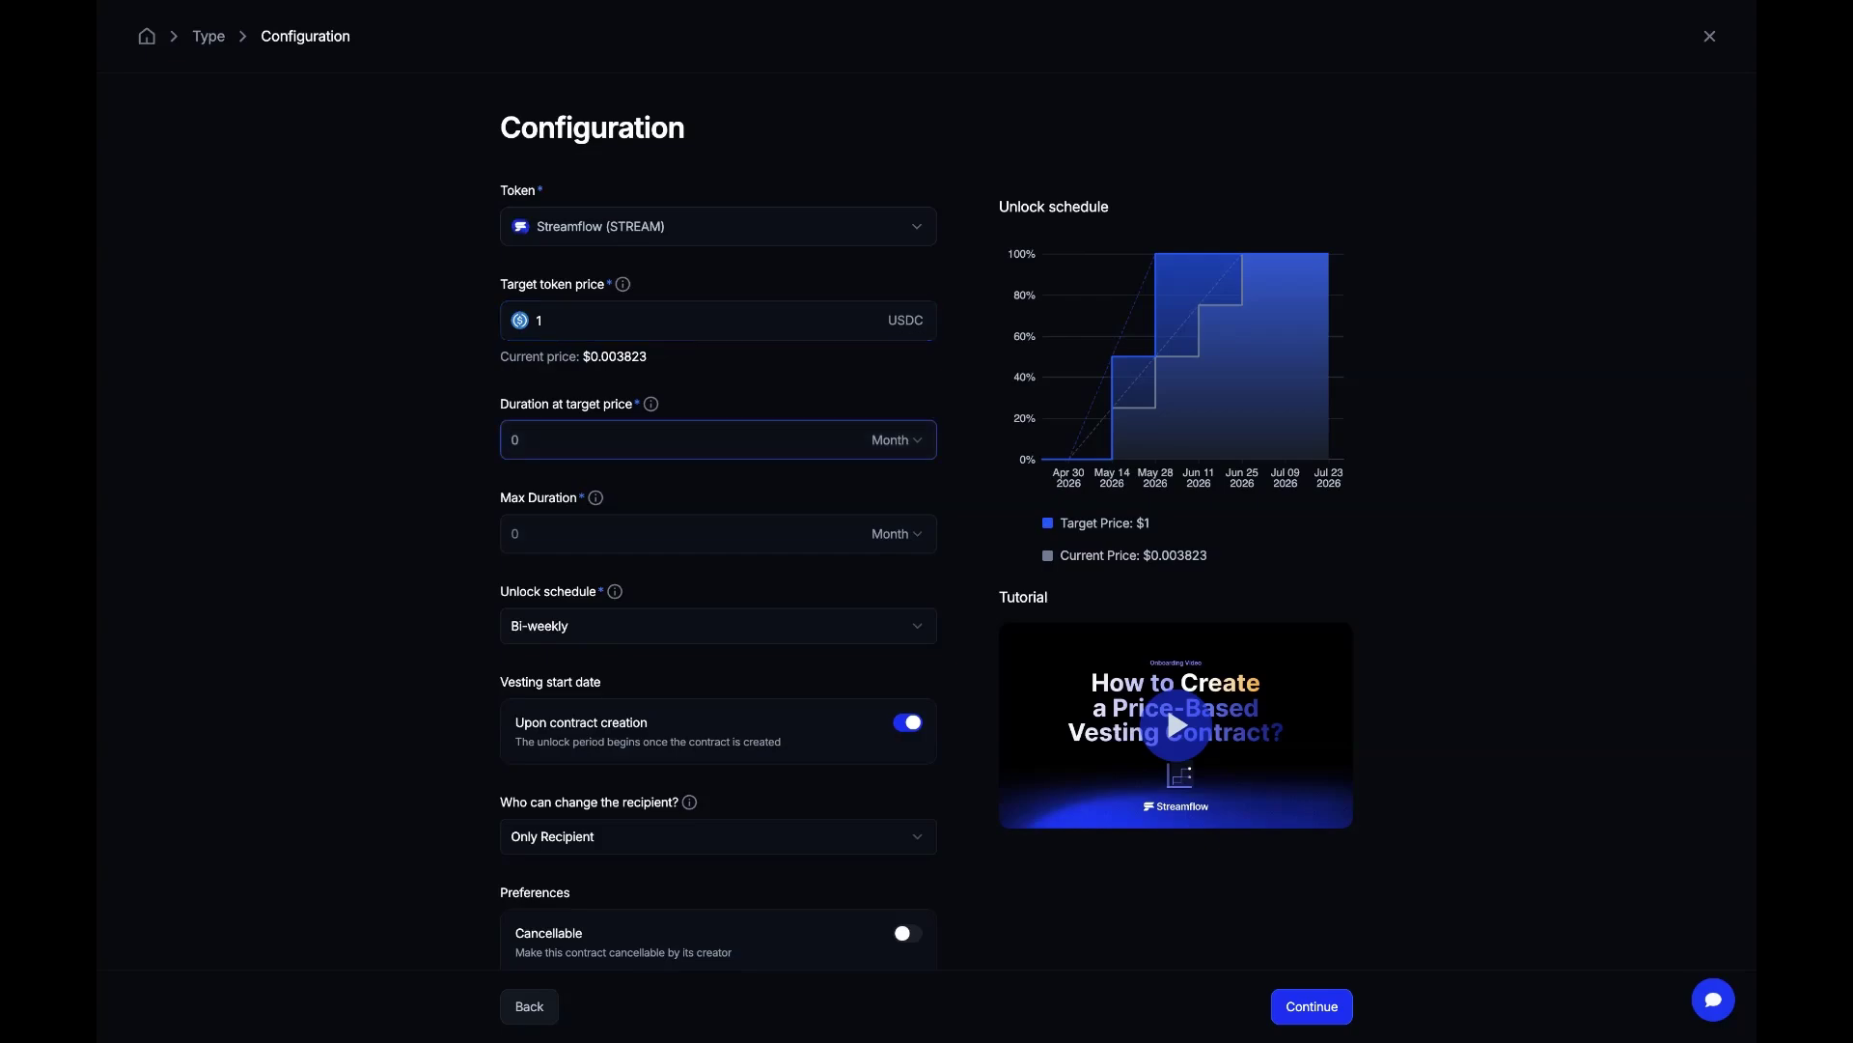
type("1")
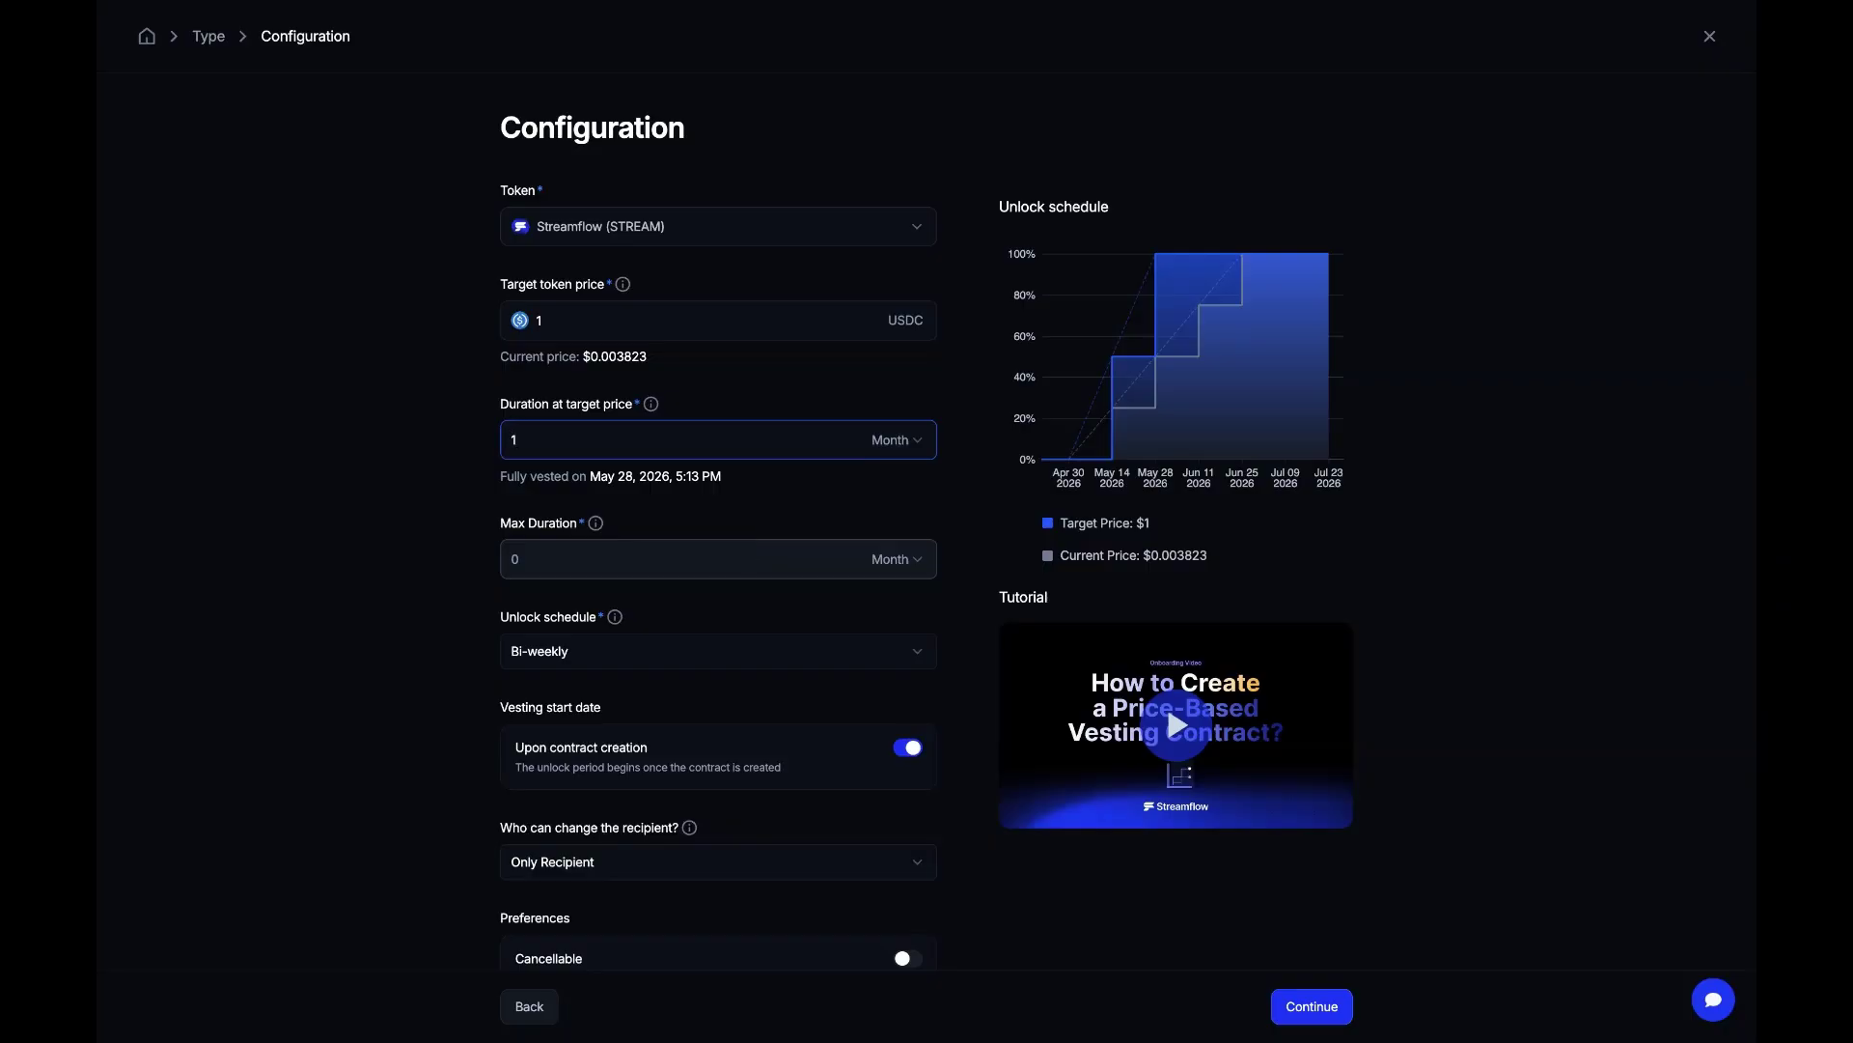
left_click(513, 558)
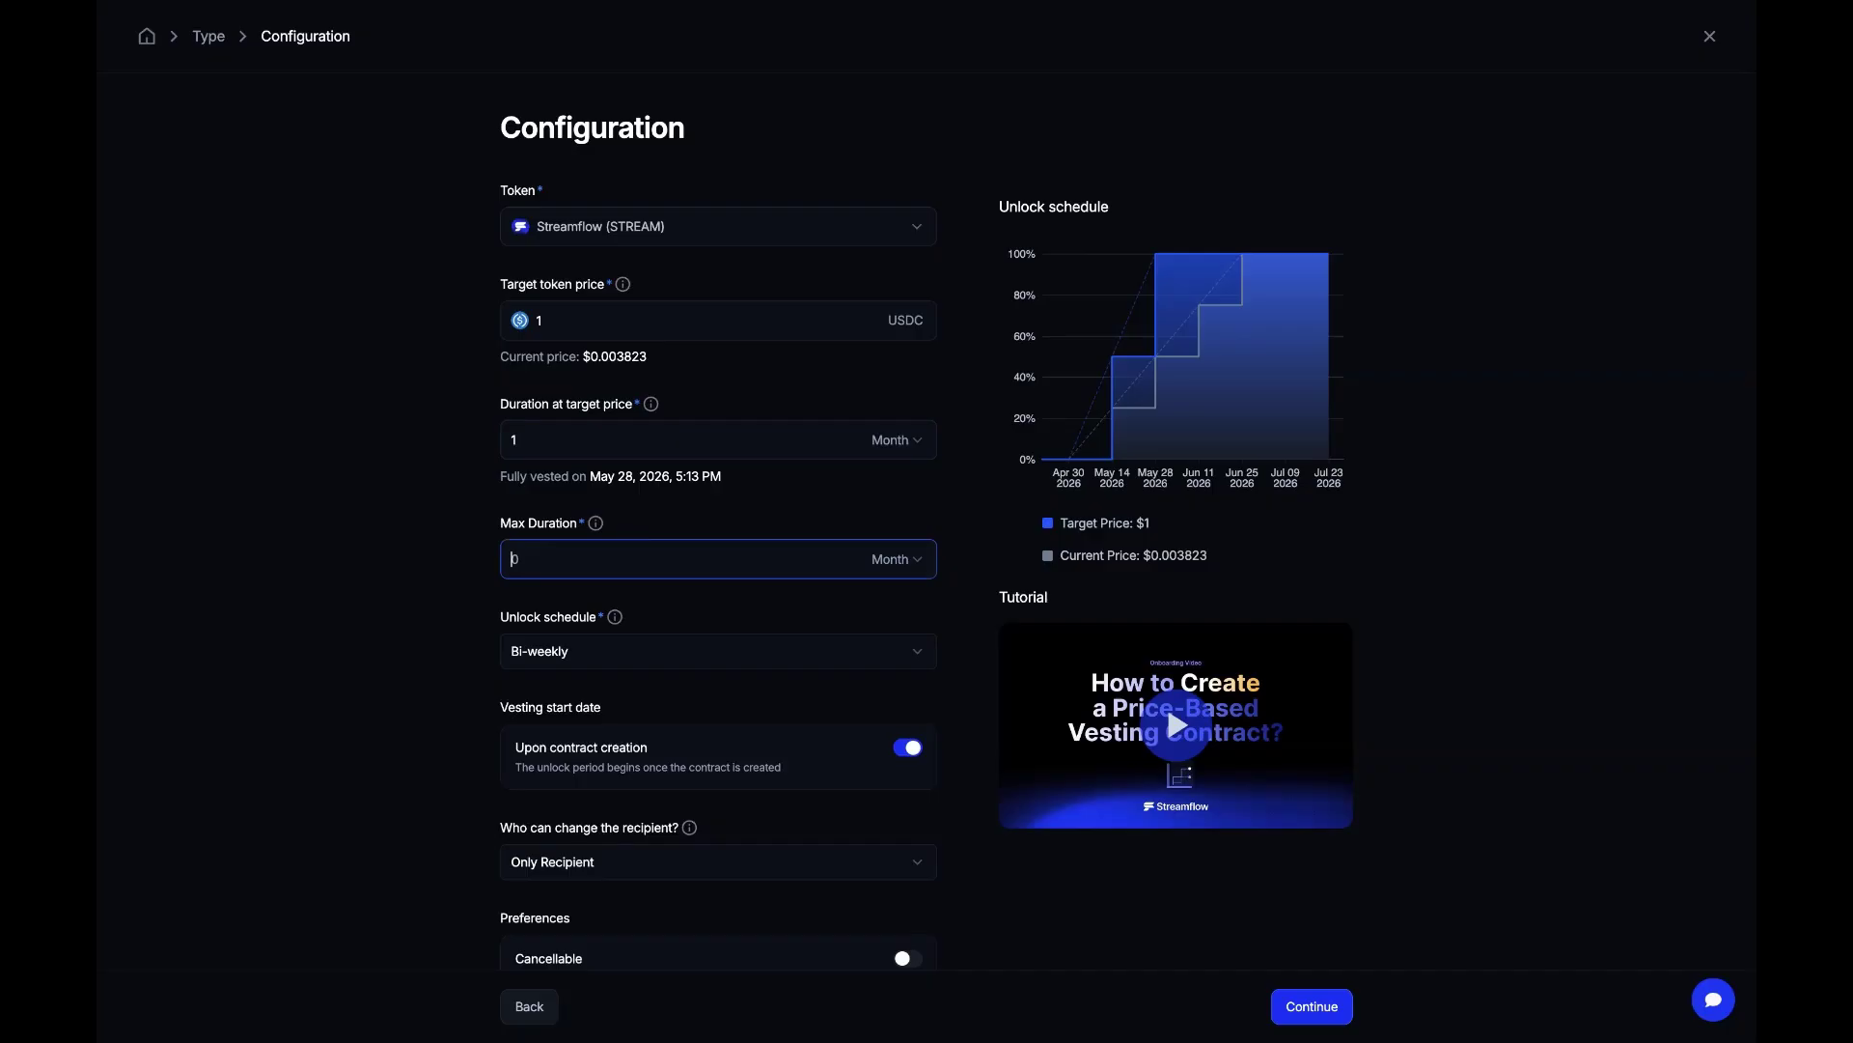
type("2")
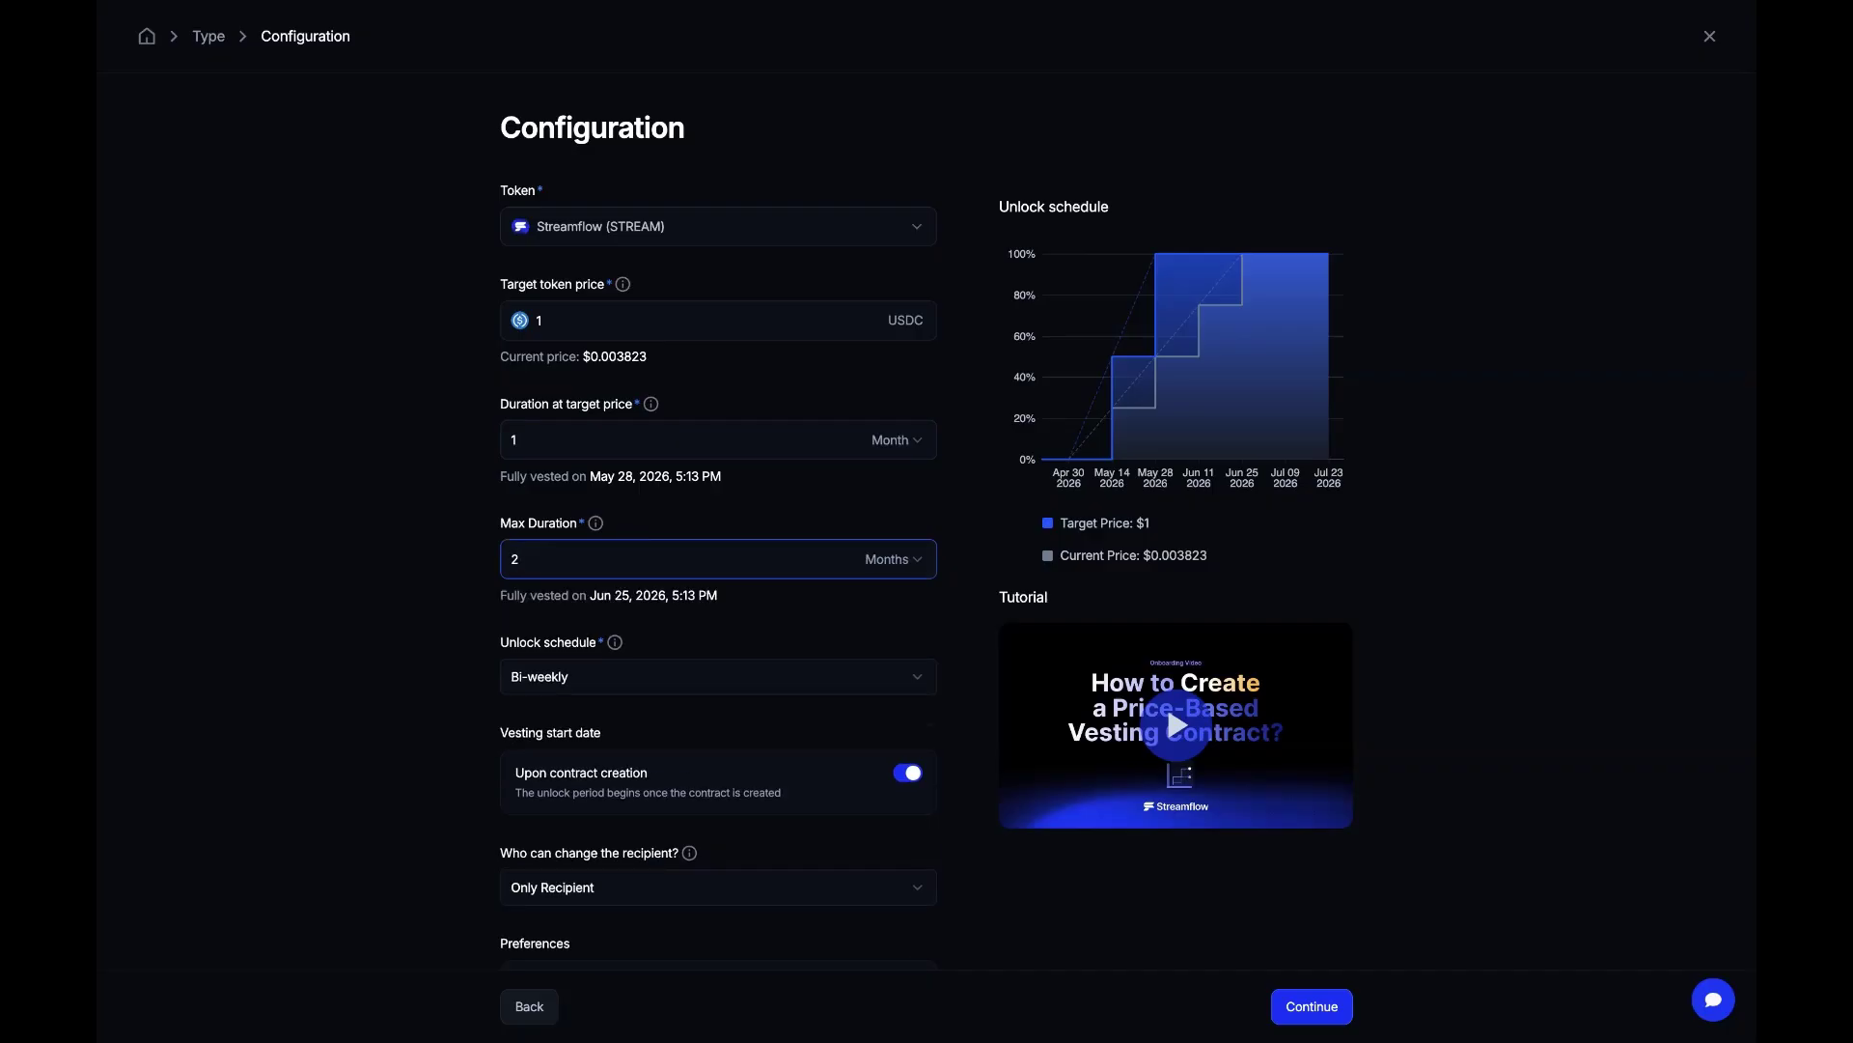
Set the unlock schedule to Weekly and keep the vesting start date upon contract creation
scroll(746, 662, "down", 1)
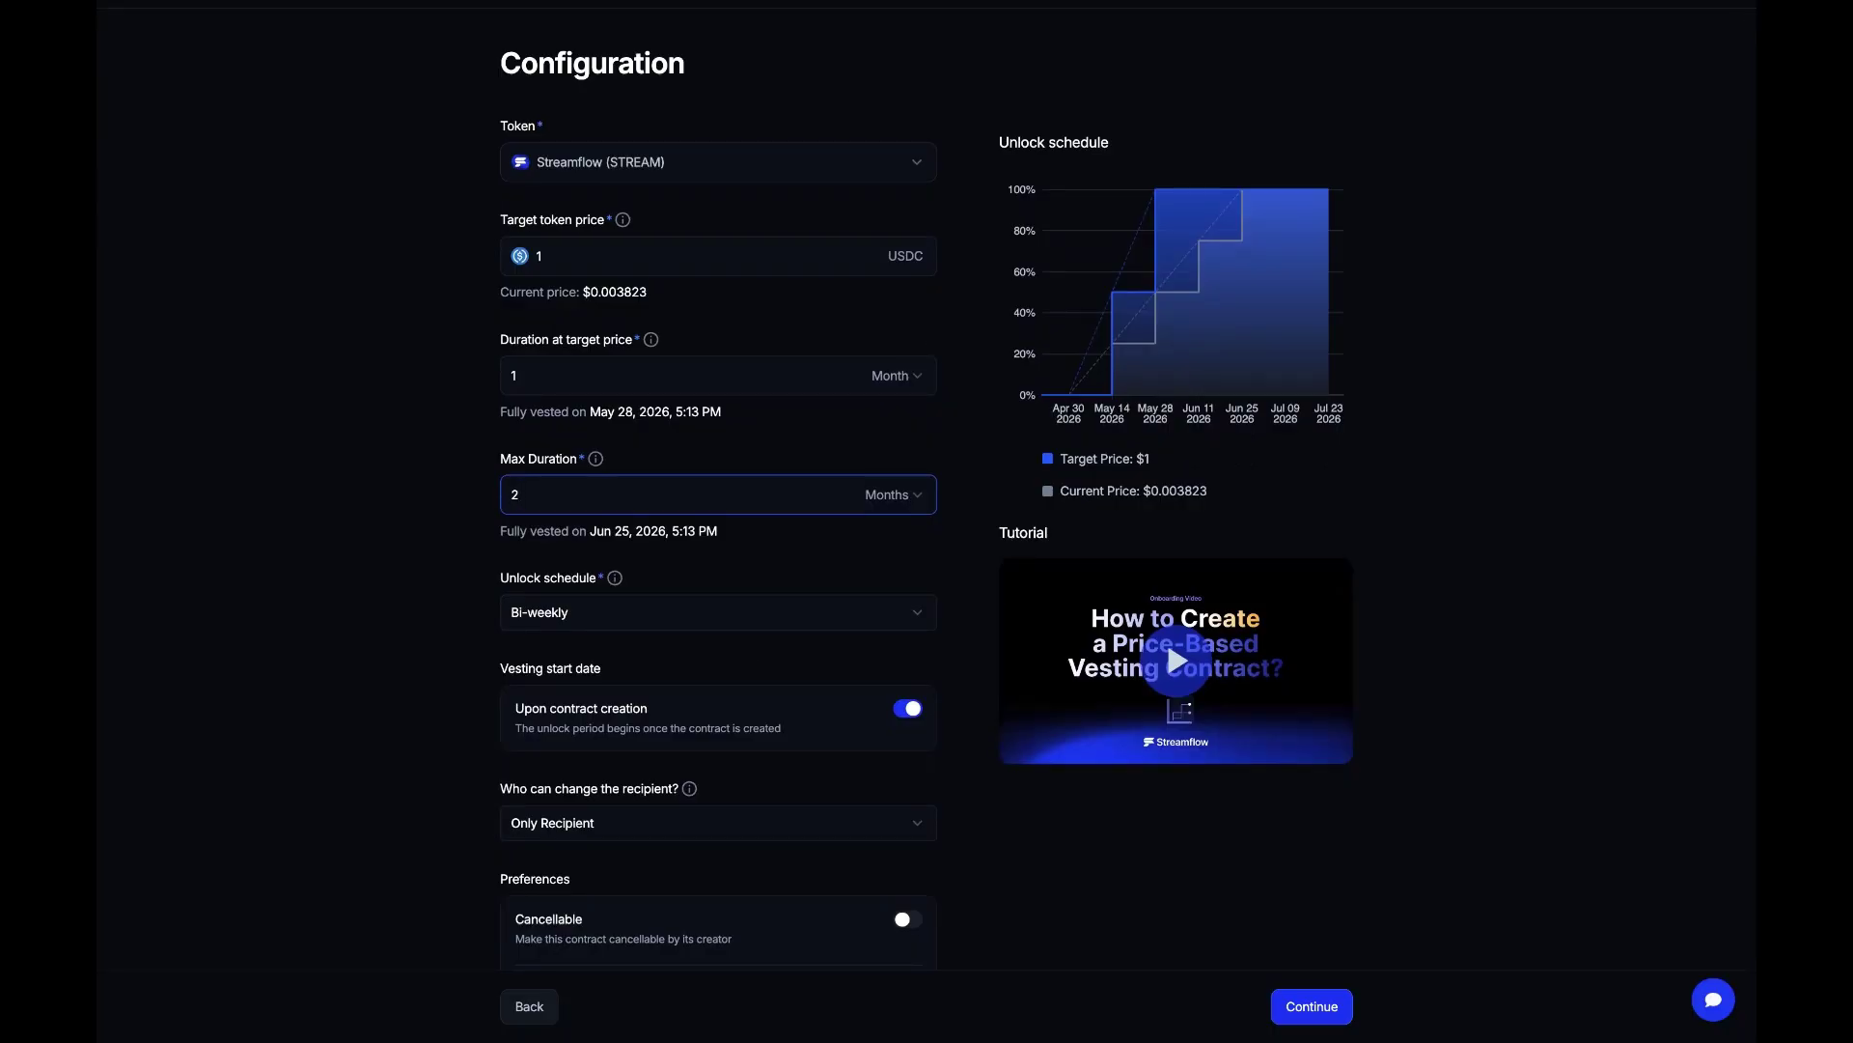
left_click(924, 625)
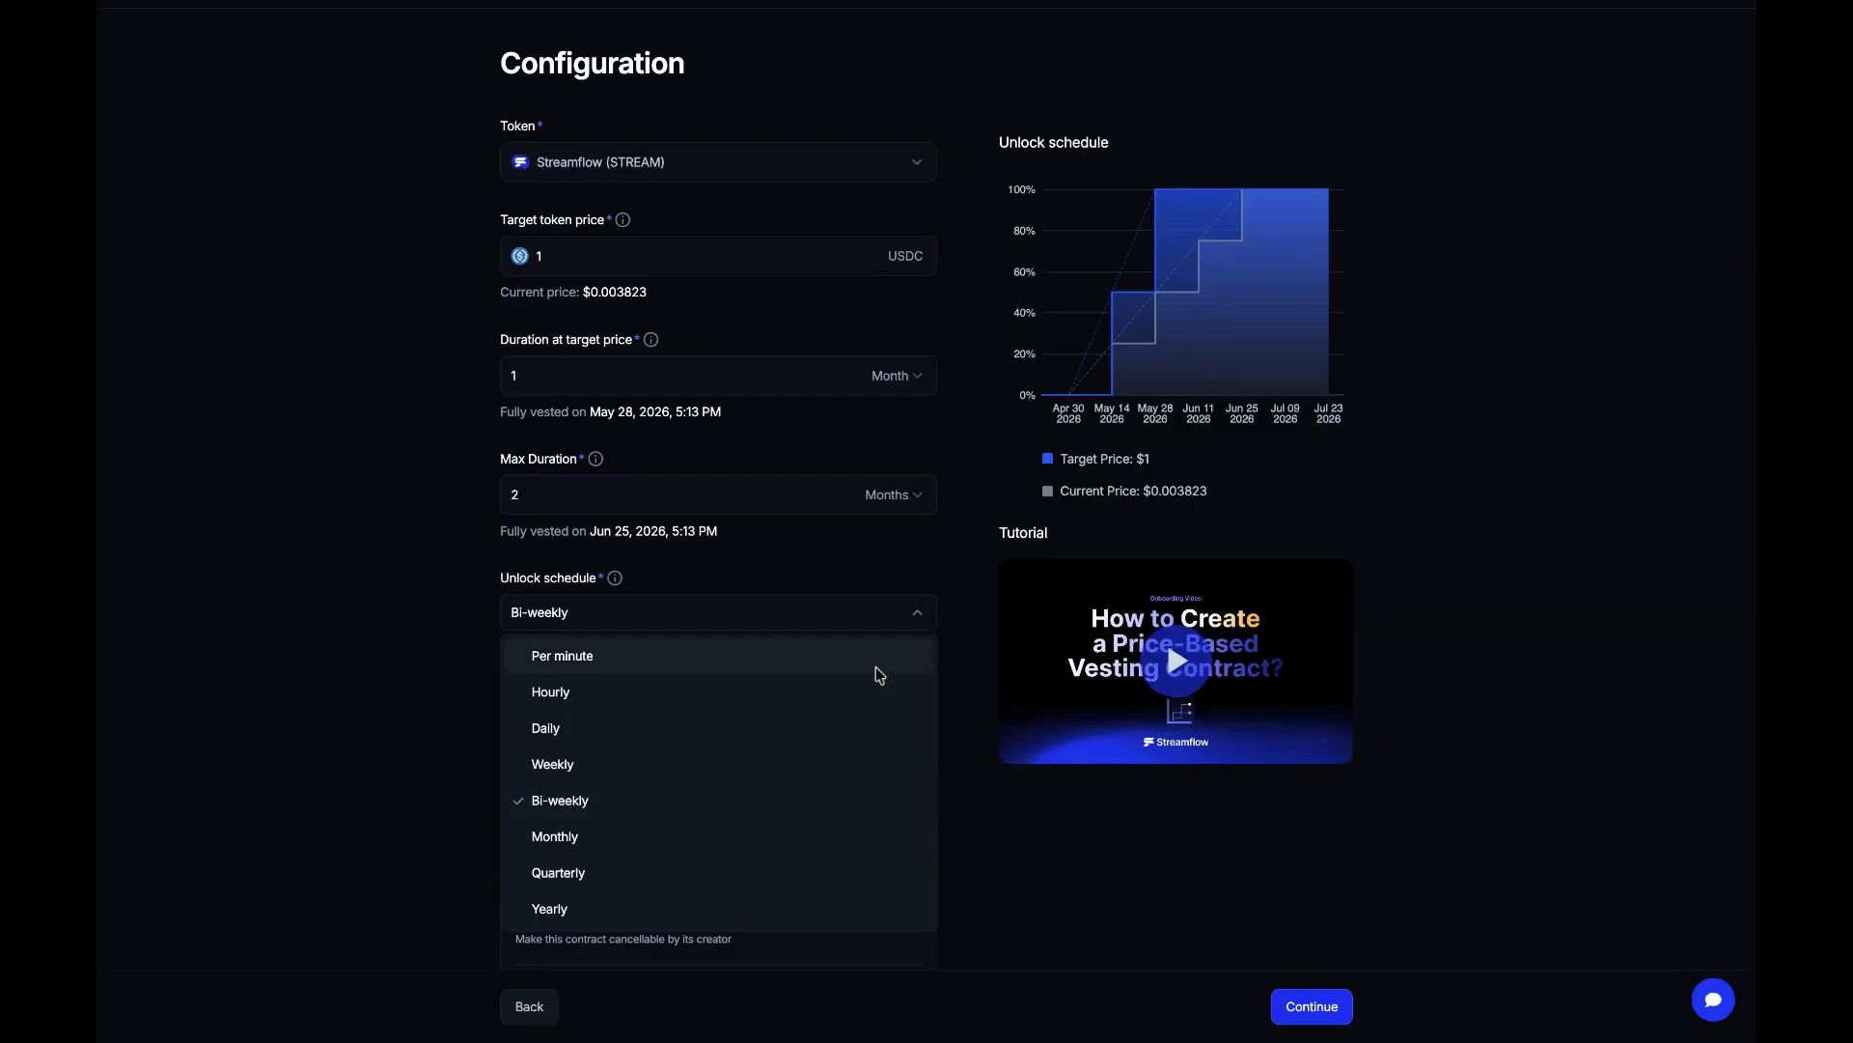
left_click(795, 766)
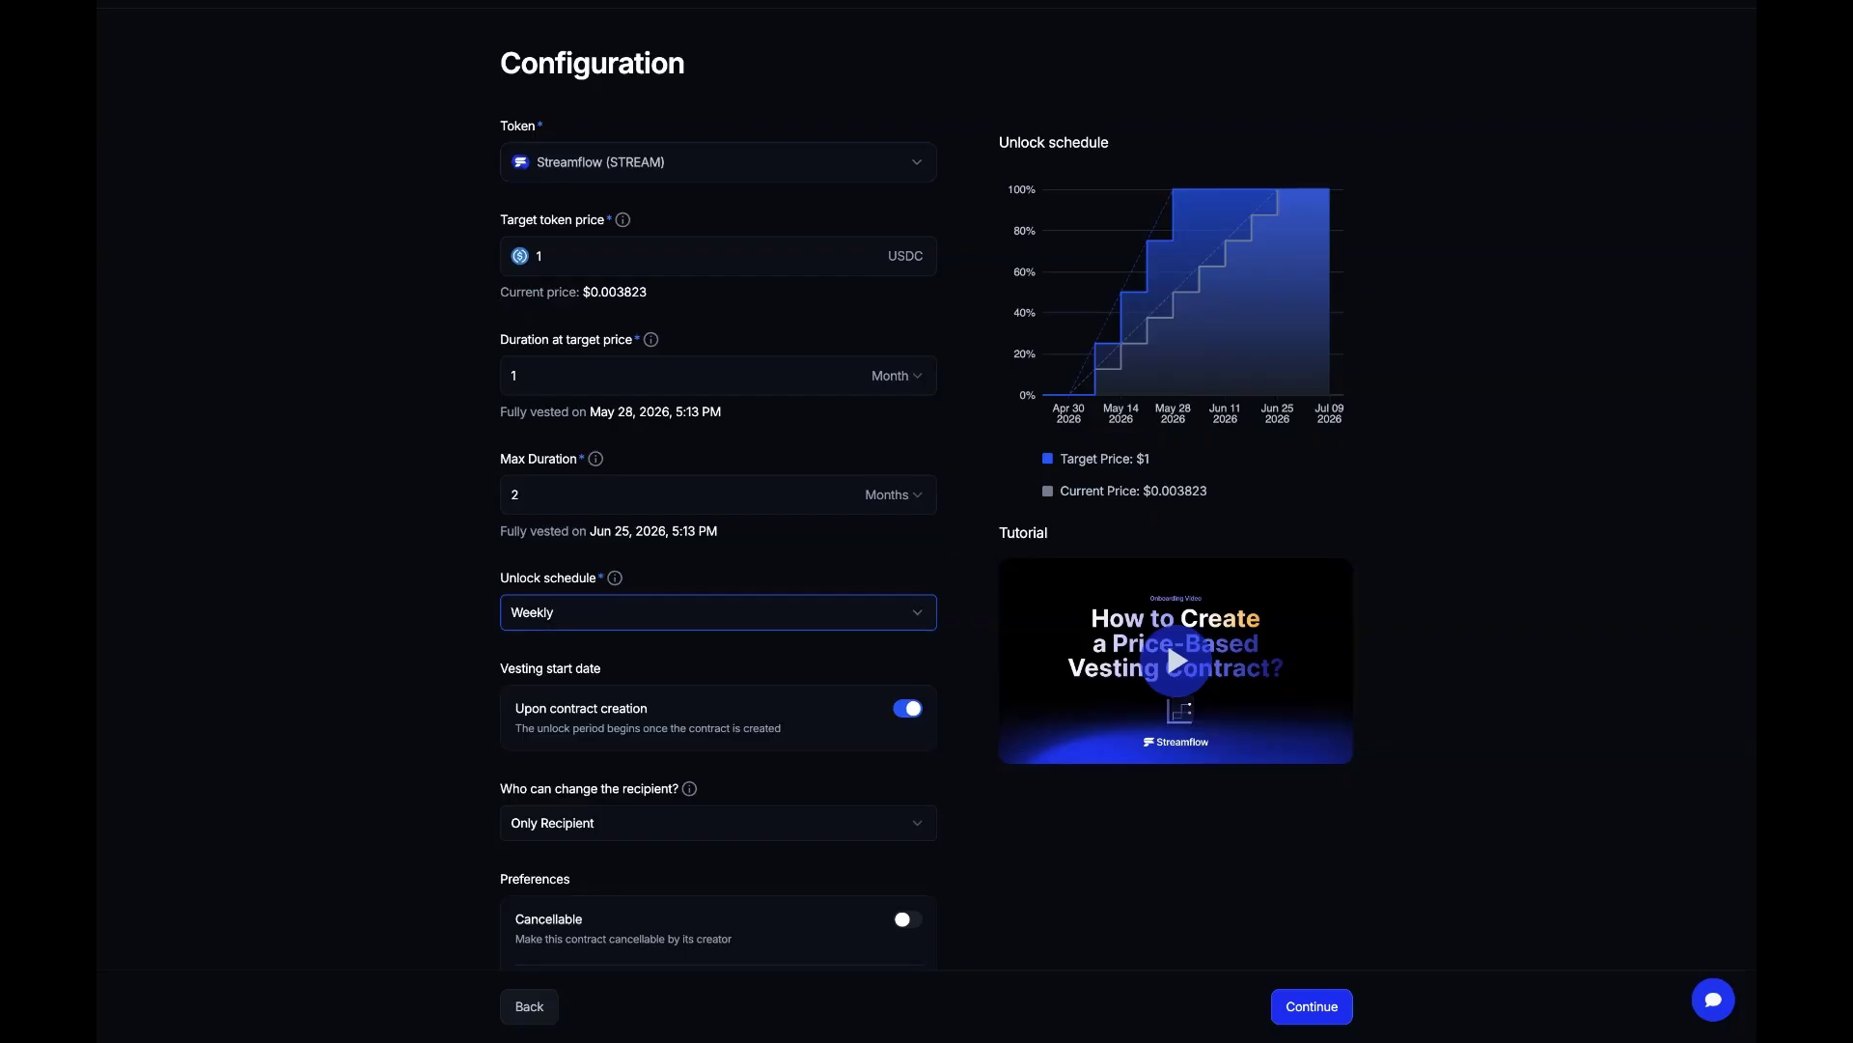
left_click(908, 708)
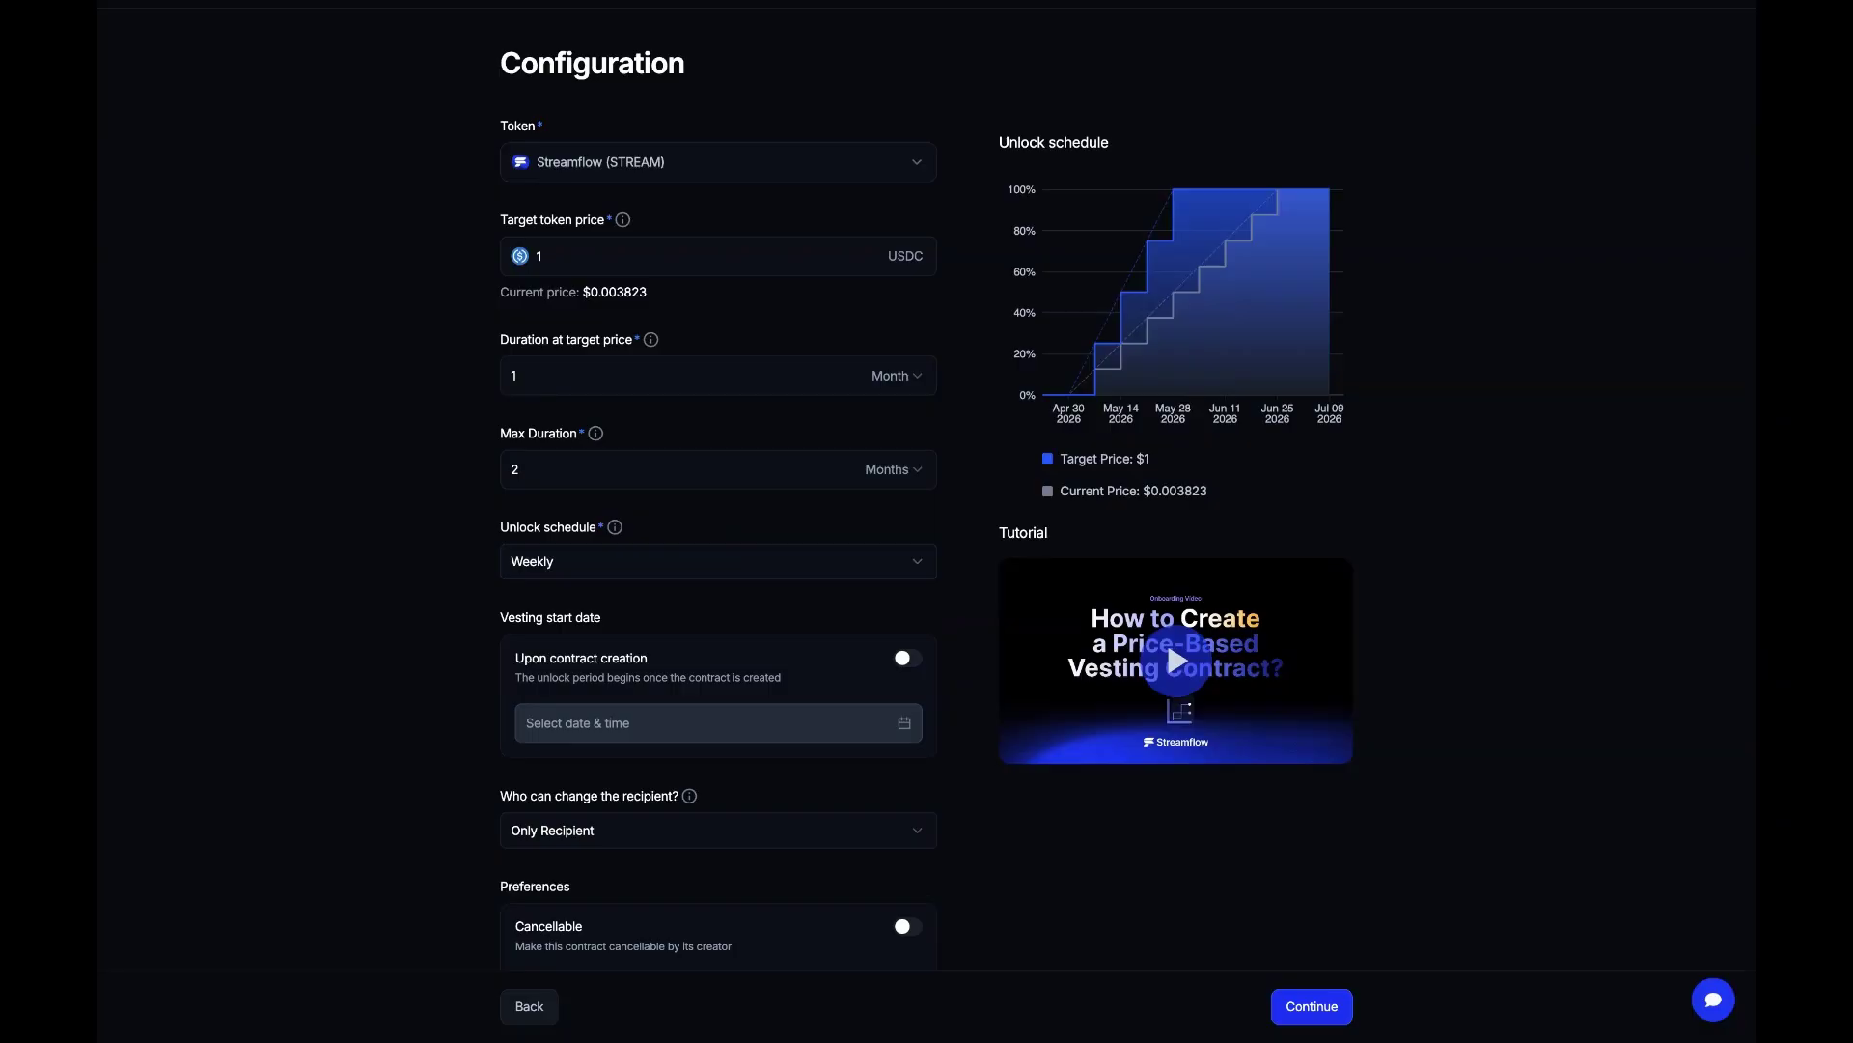
left_click(907, 658)
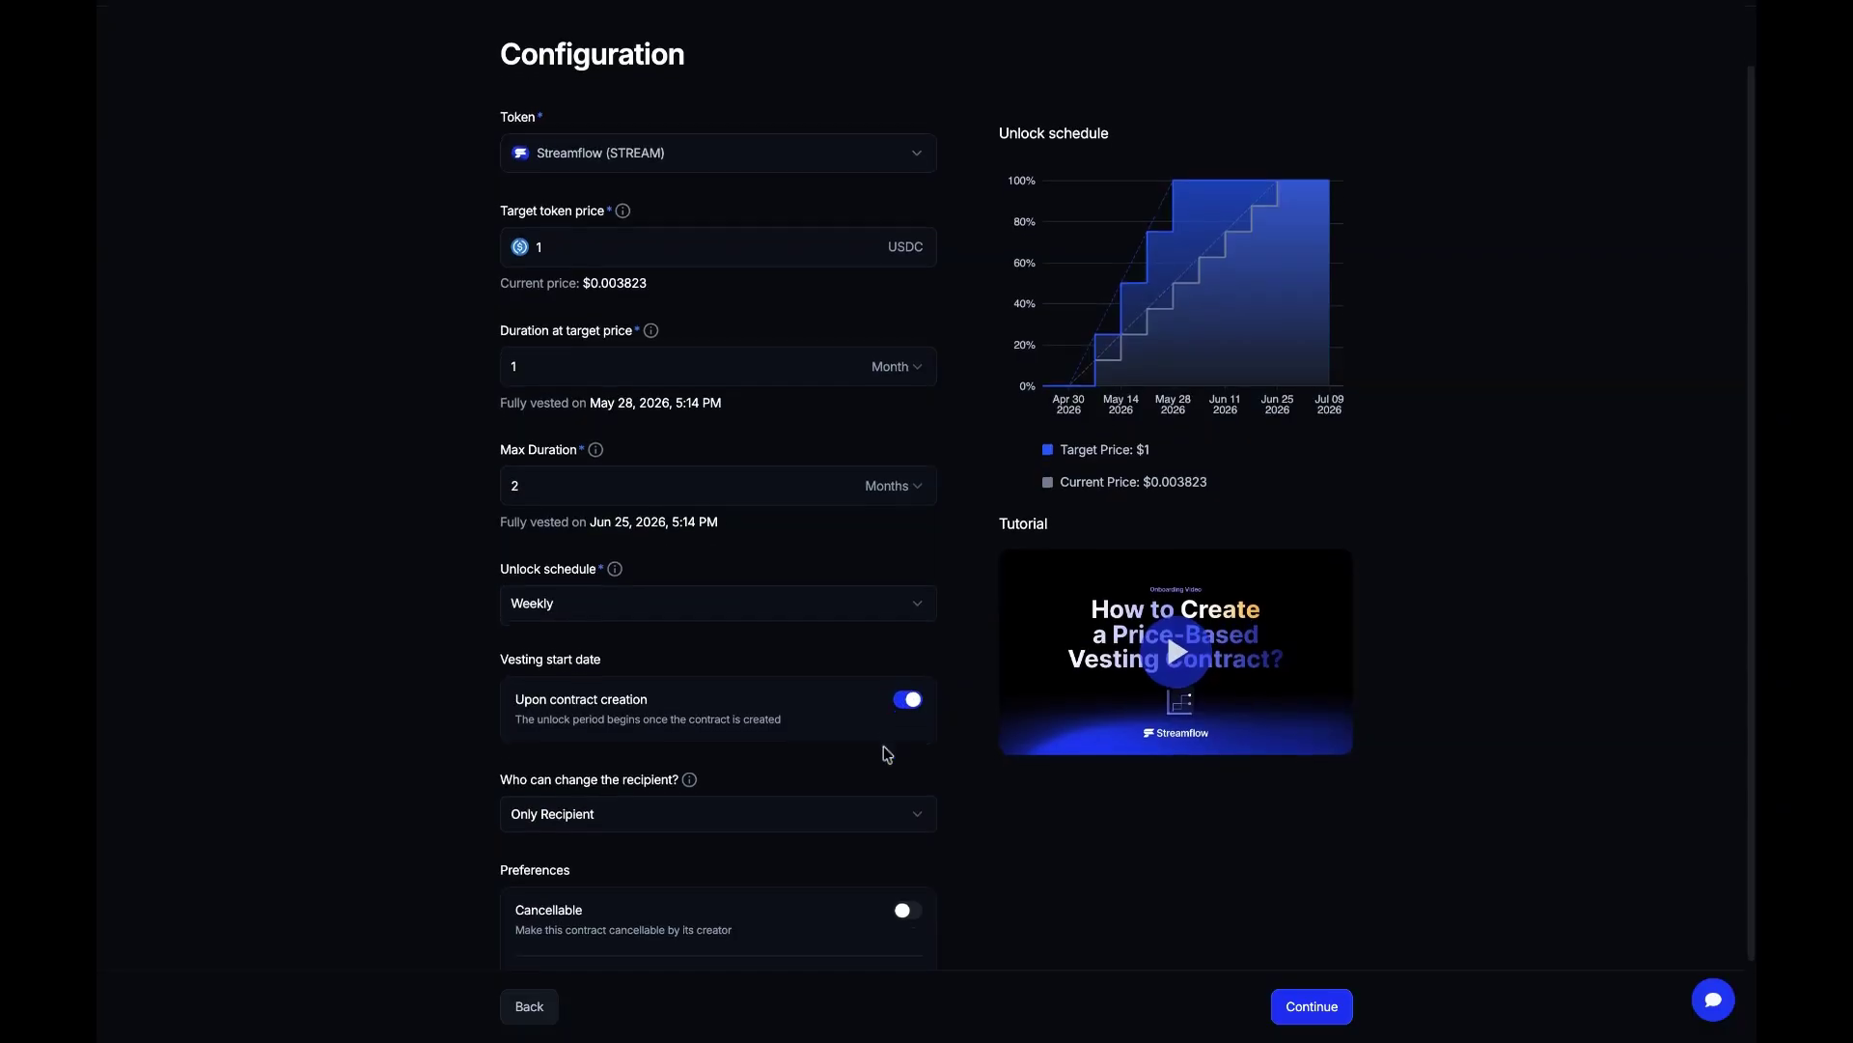
Choose Neither for who can change the recipient
scroll(887, 754, "down", 1)
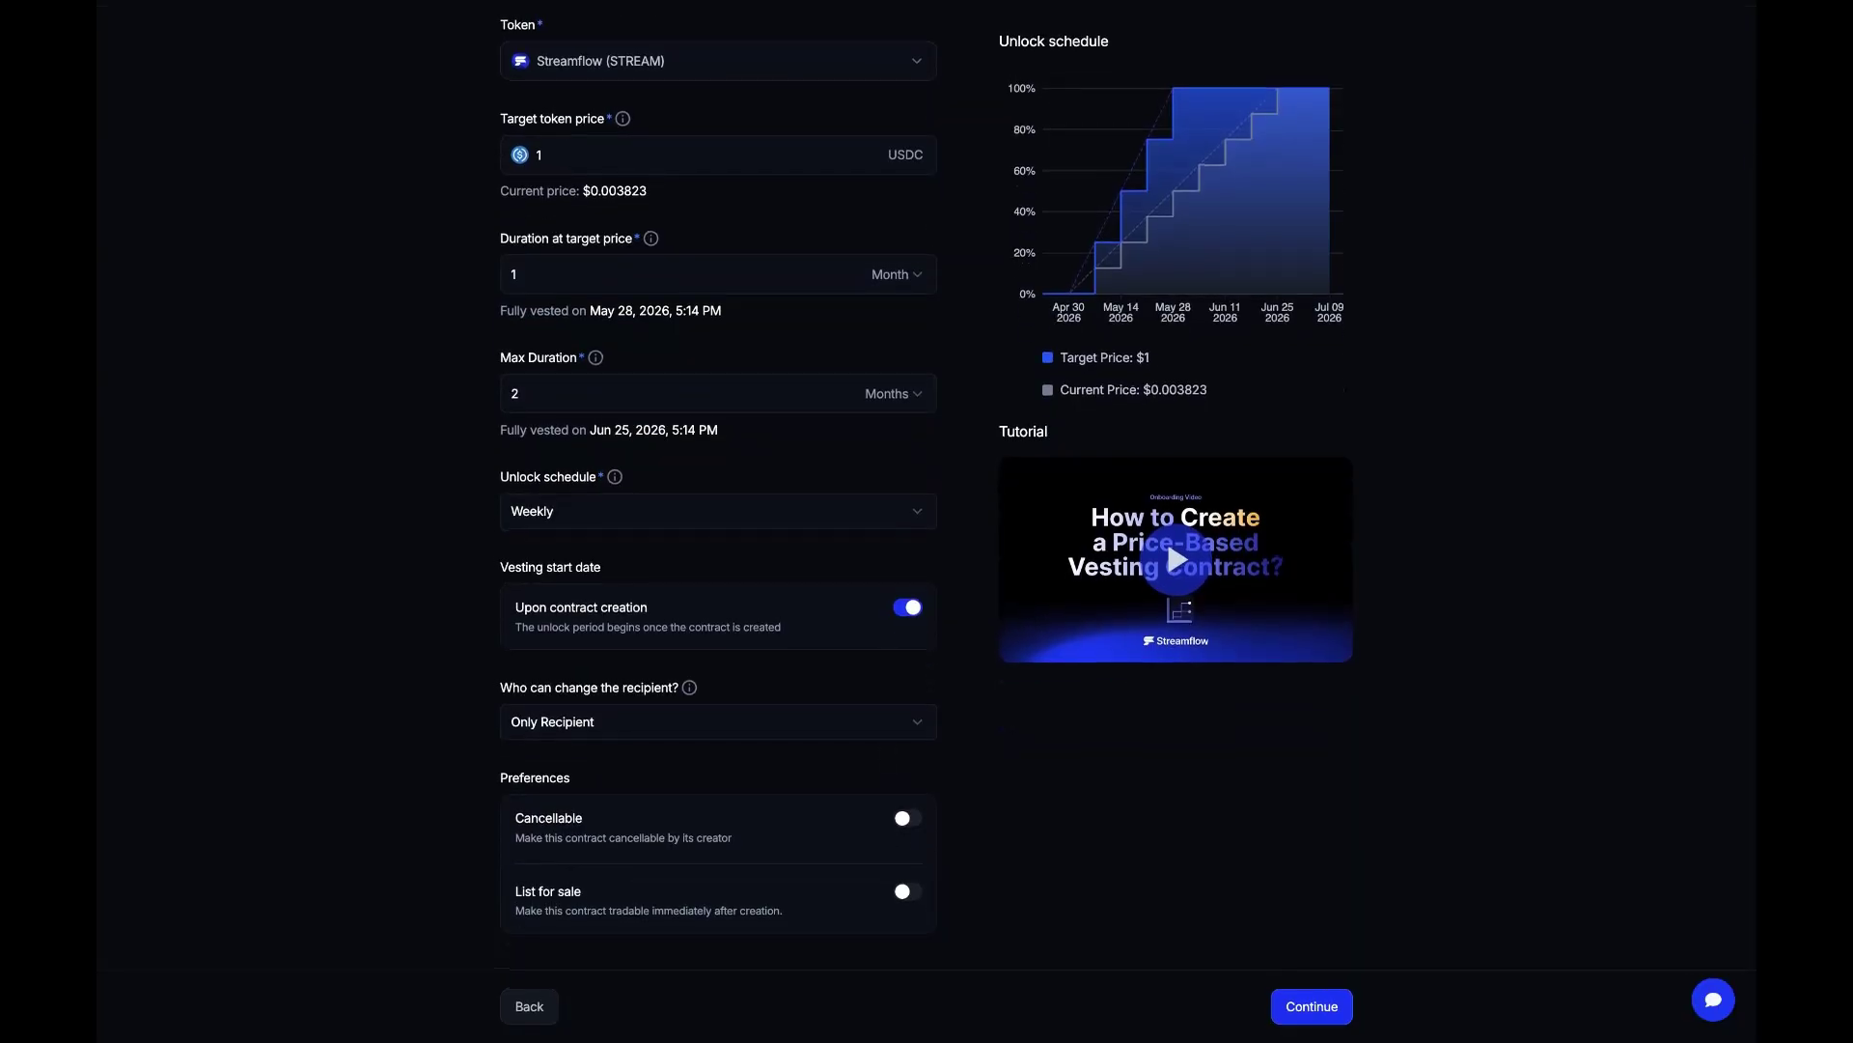
left_click(866, 726)
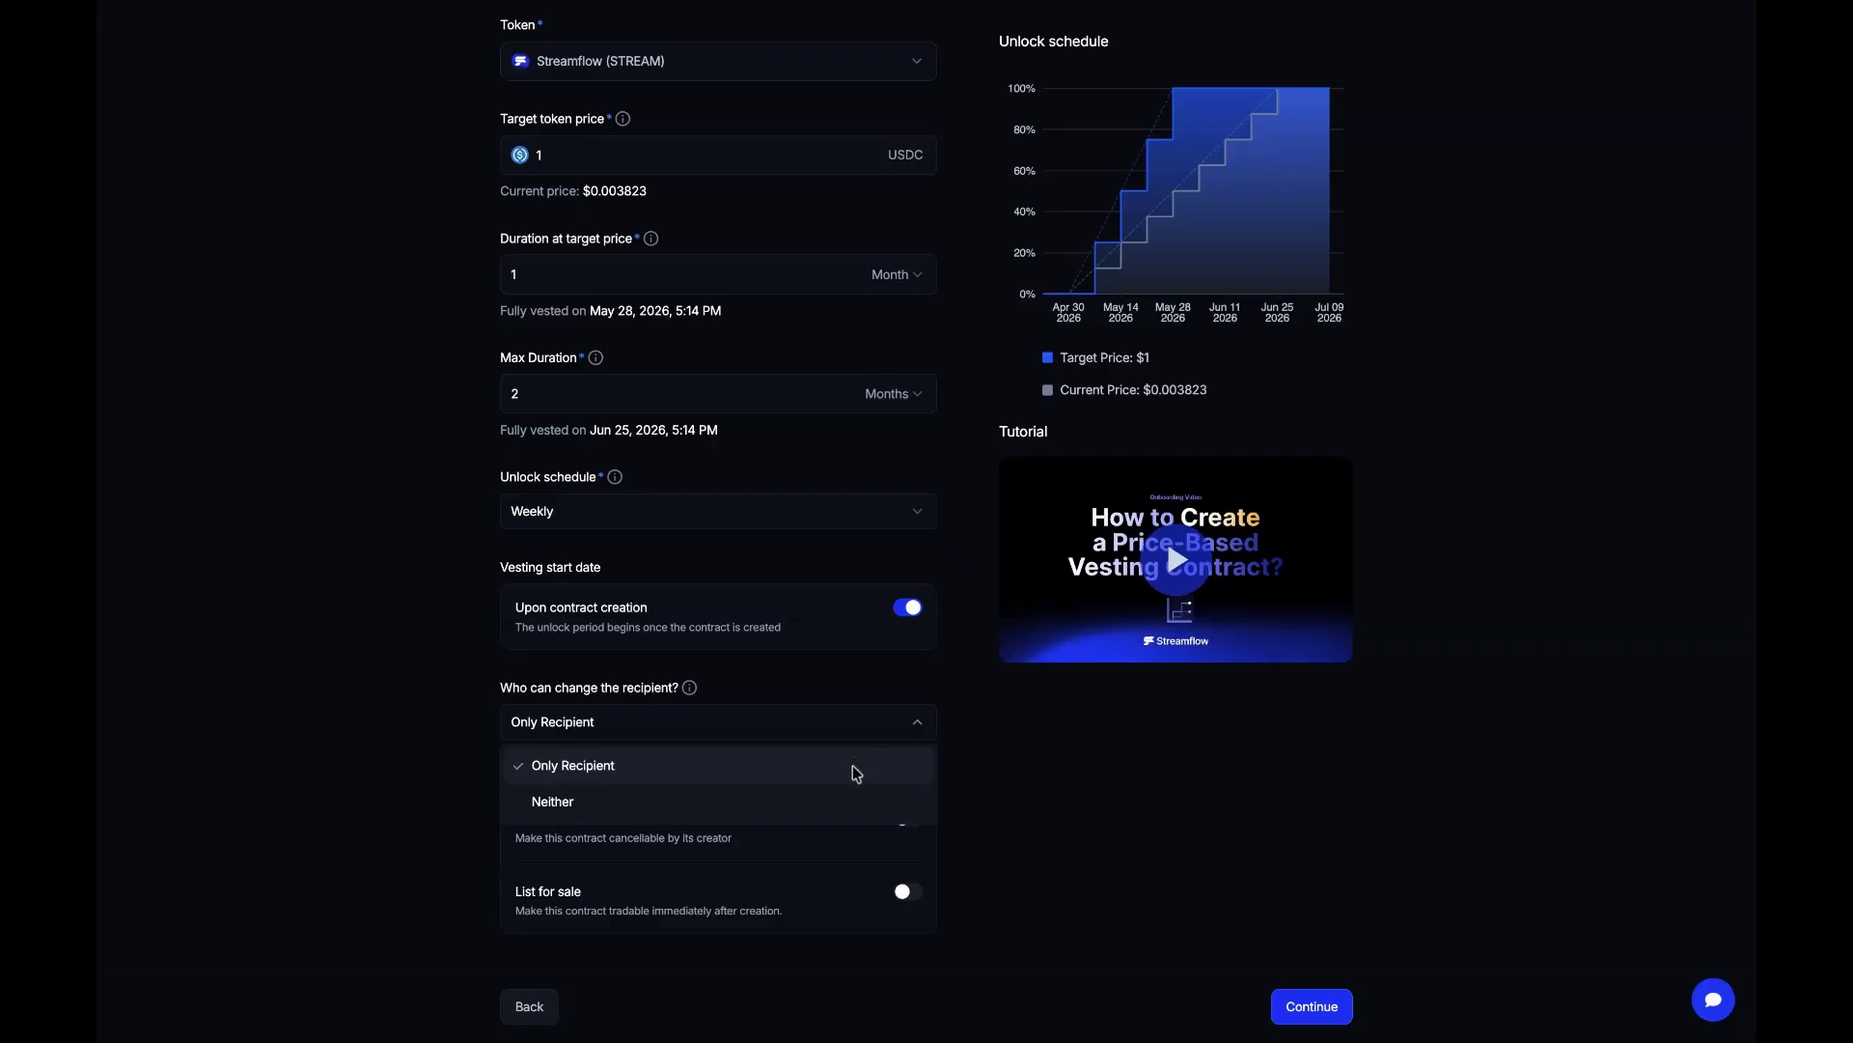
left_click(782, 811)
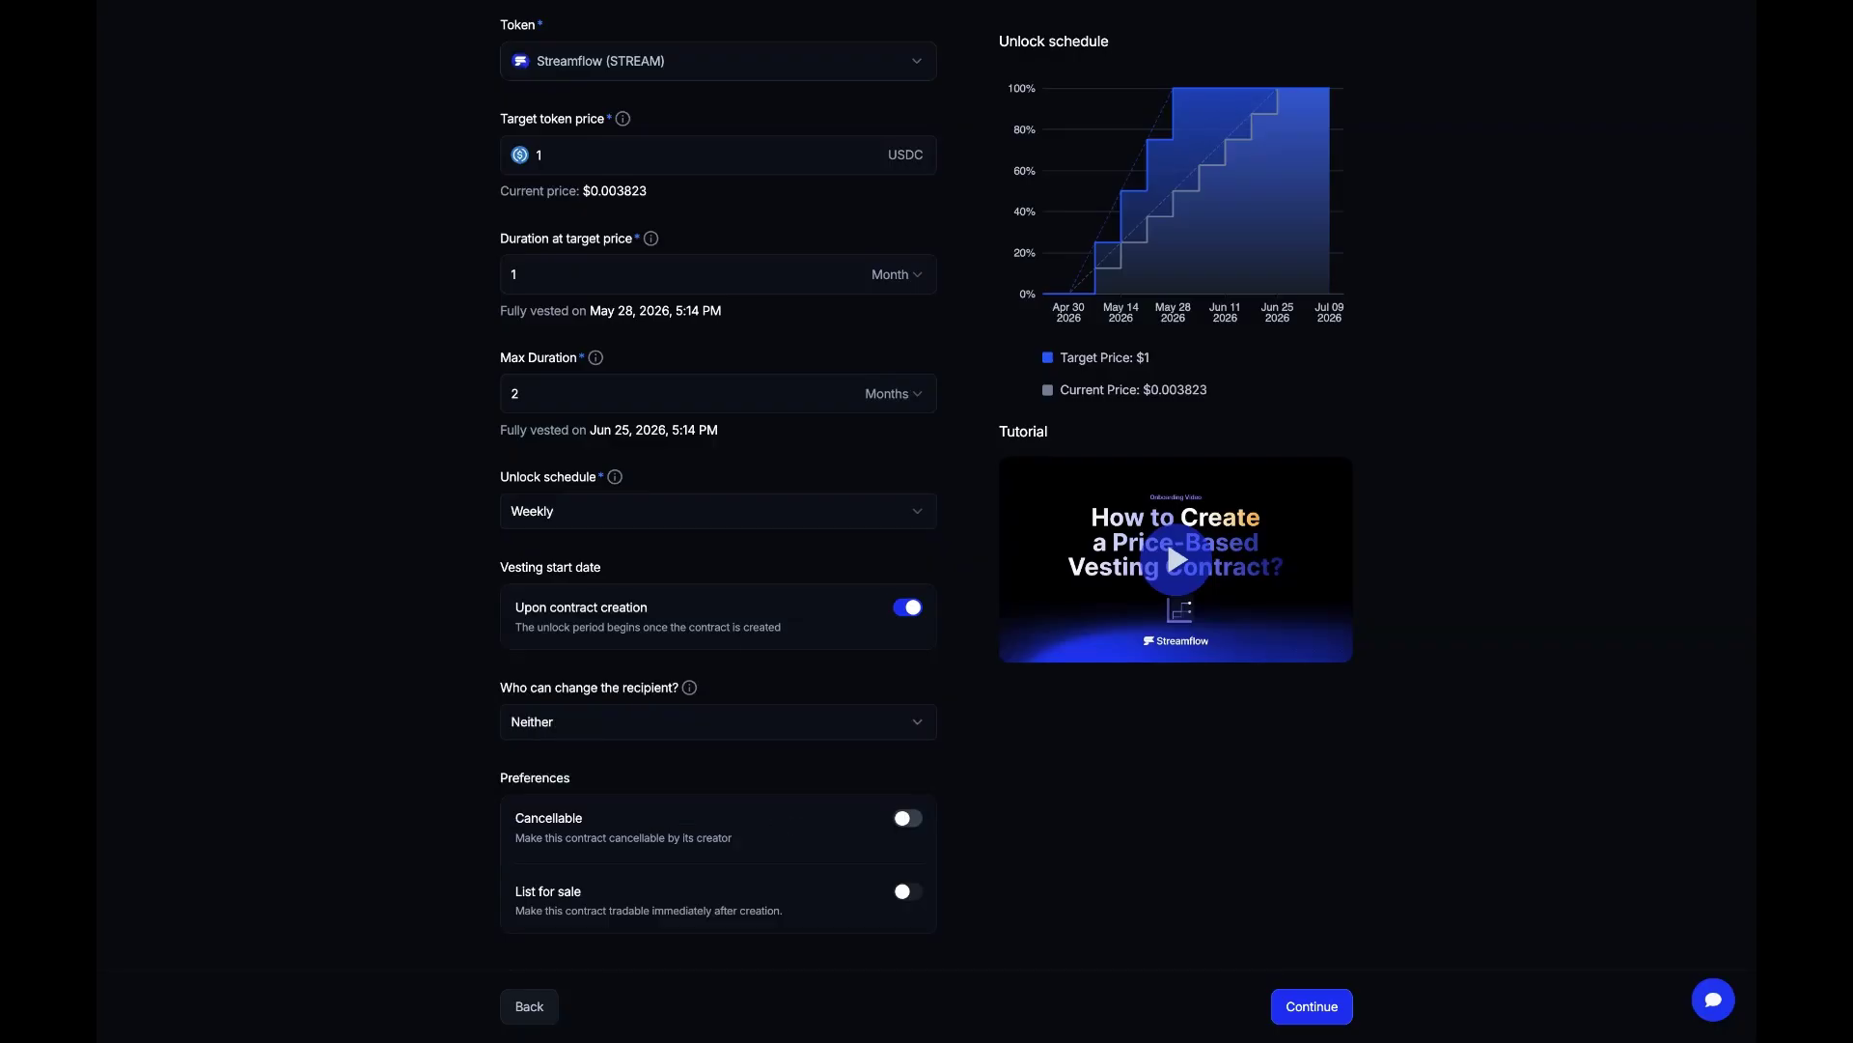
Switch the Cancellable and List for sale preferences on and back off
left_click(899, 828)
left_click(907, 817)
left_click(908, 891)
left_click(908, 891)
Select Neither again as the party allowed to change the recipient and continue to the recipients stage
left_click(902, 726)
left_click(882, 803)
left_click(1296, 1010)
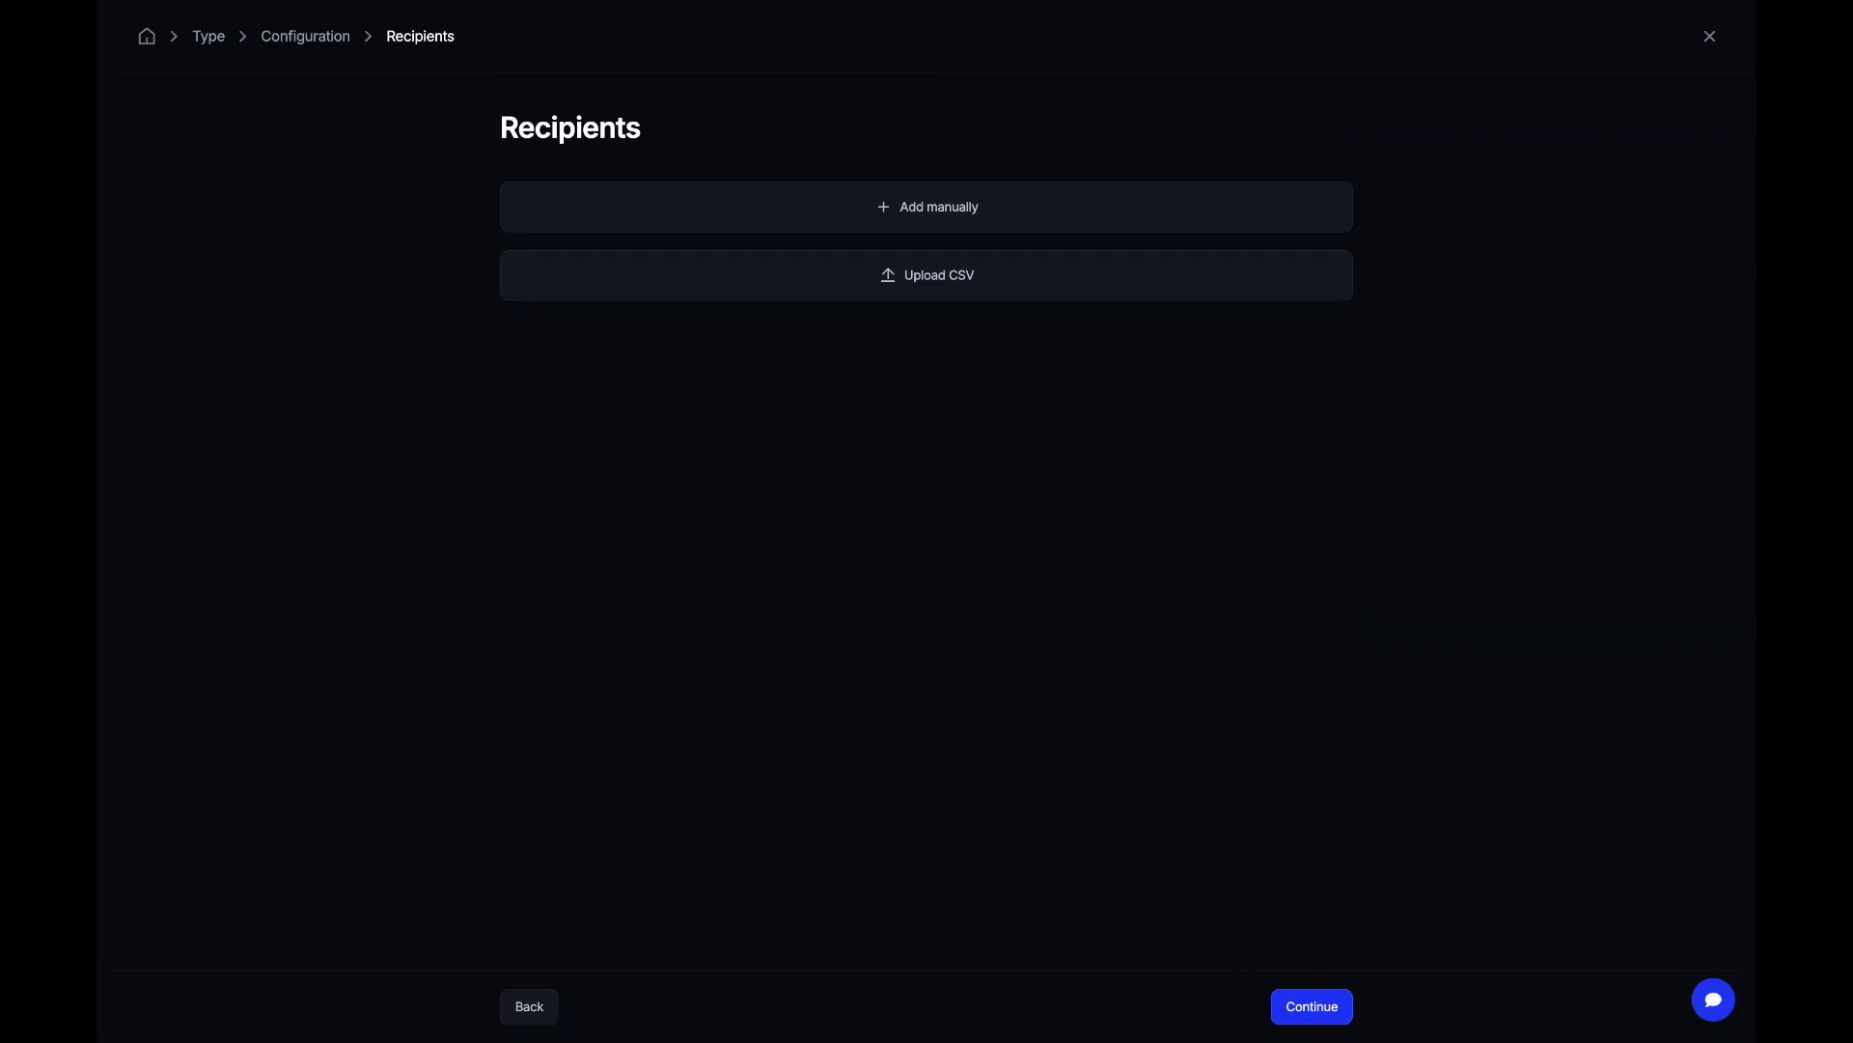
Start adding a recipient manually and set the amount to 5 STREAM
left_click(939, 293)
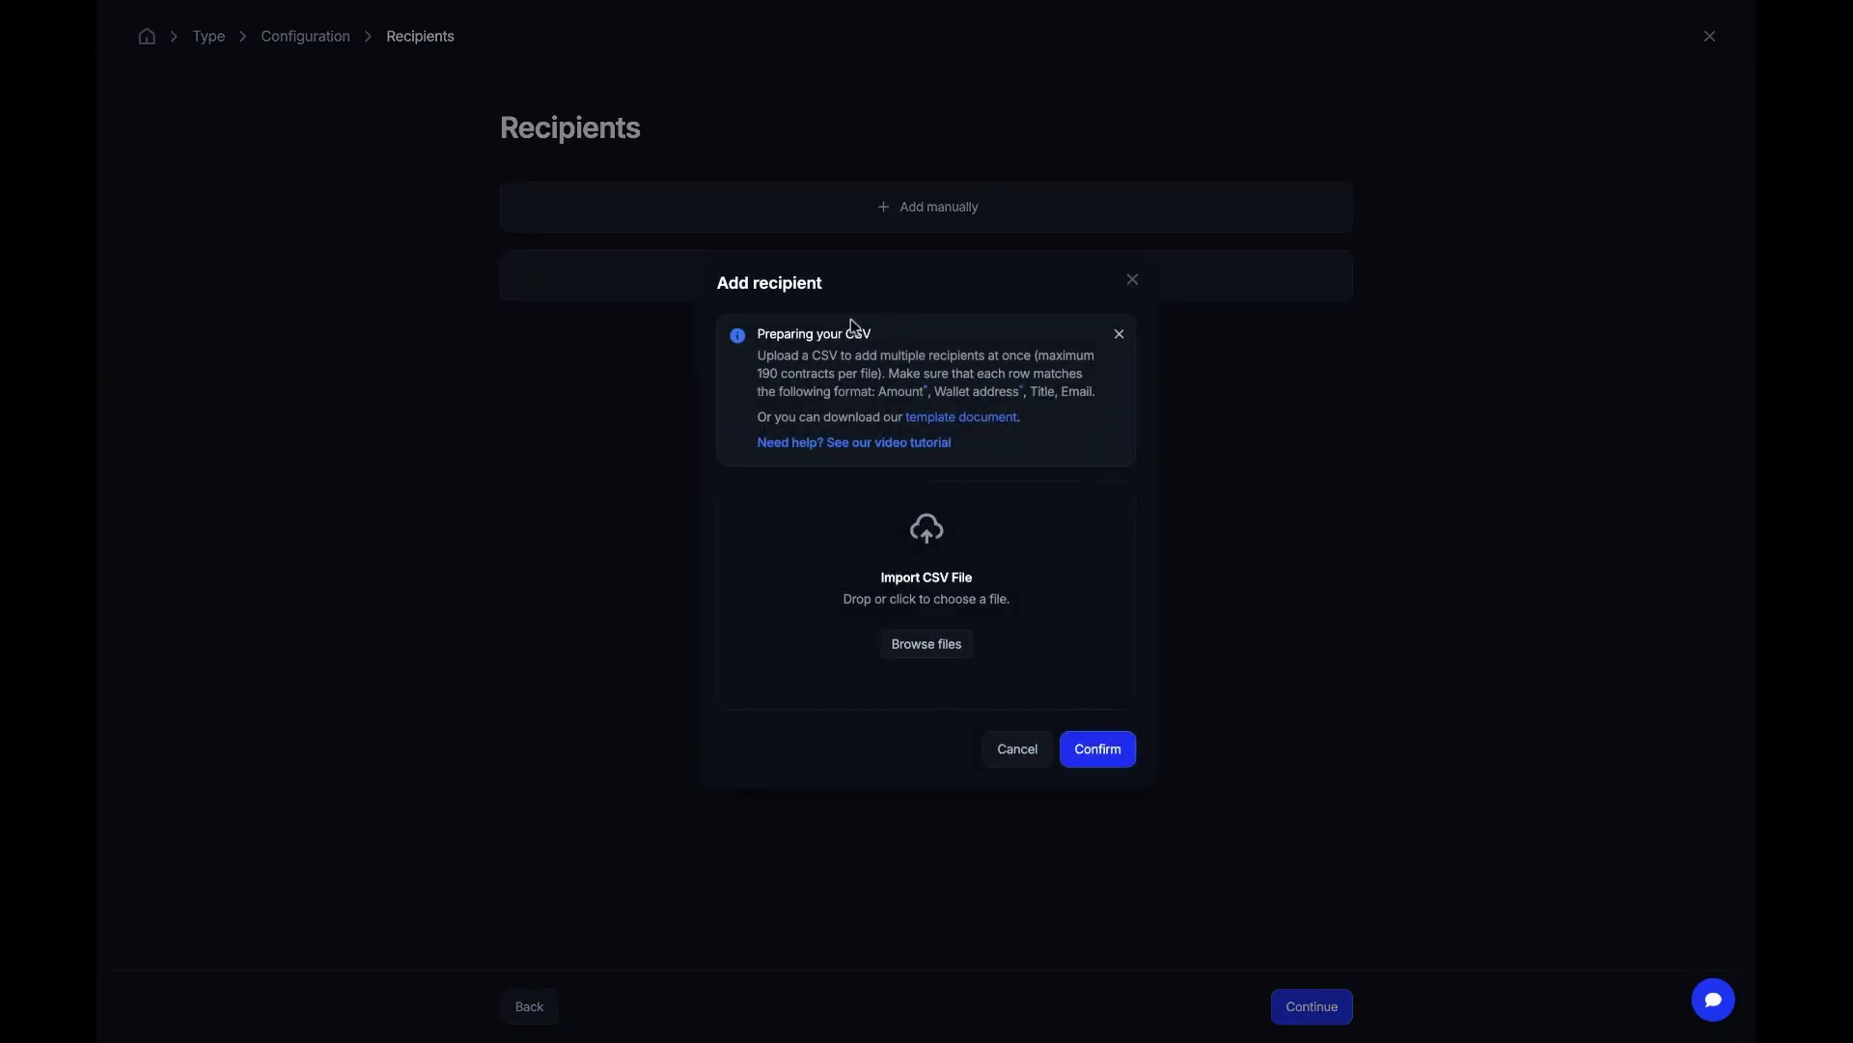
left_click(673, 415)
left_click(856, 207)
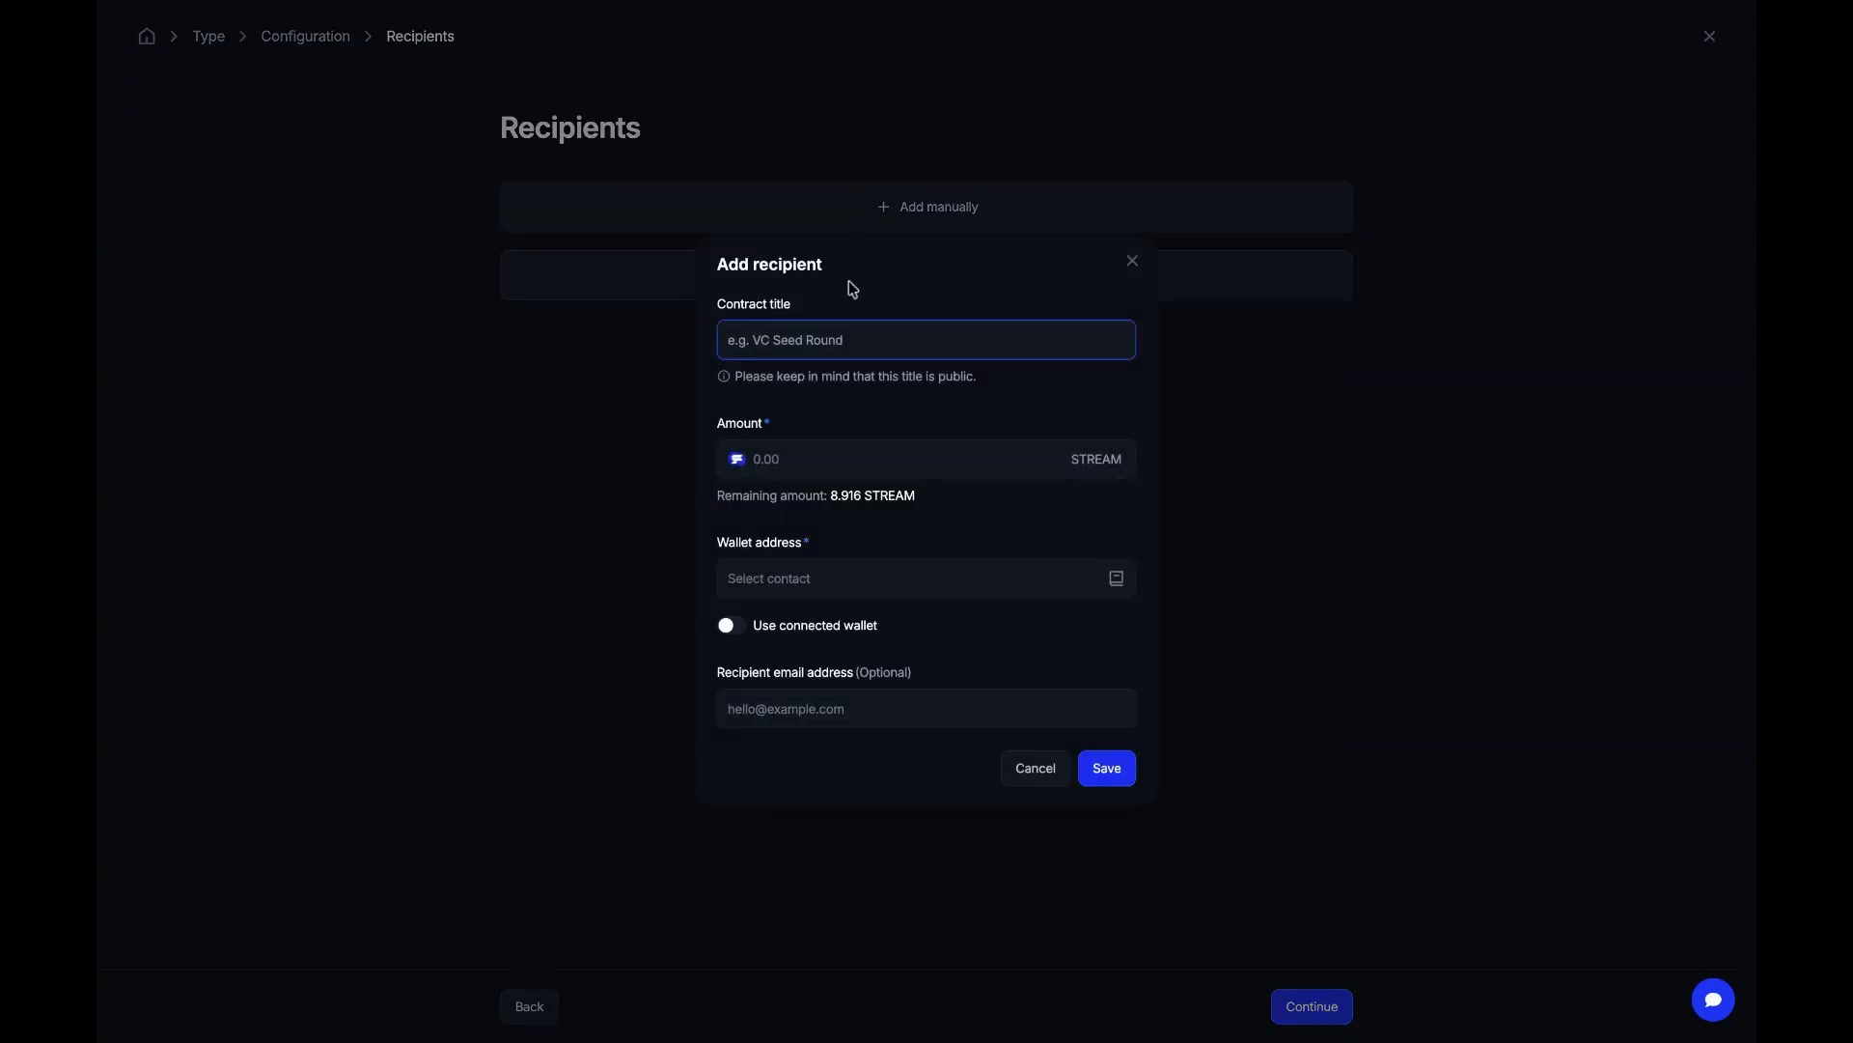
left_click(845, 463)
type("5")
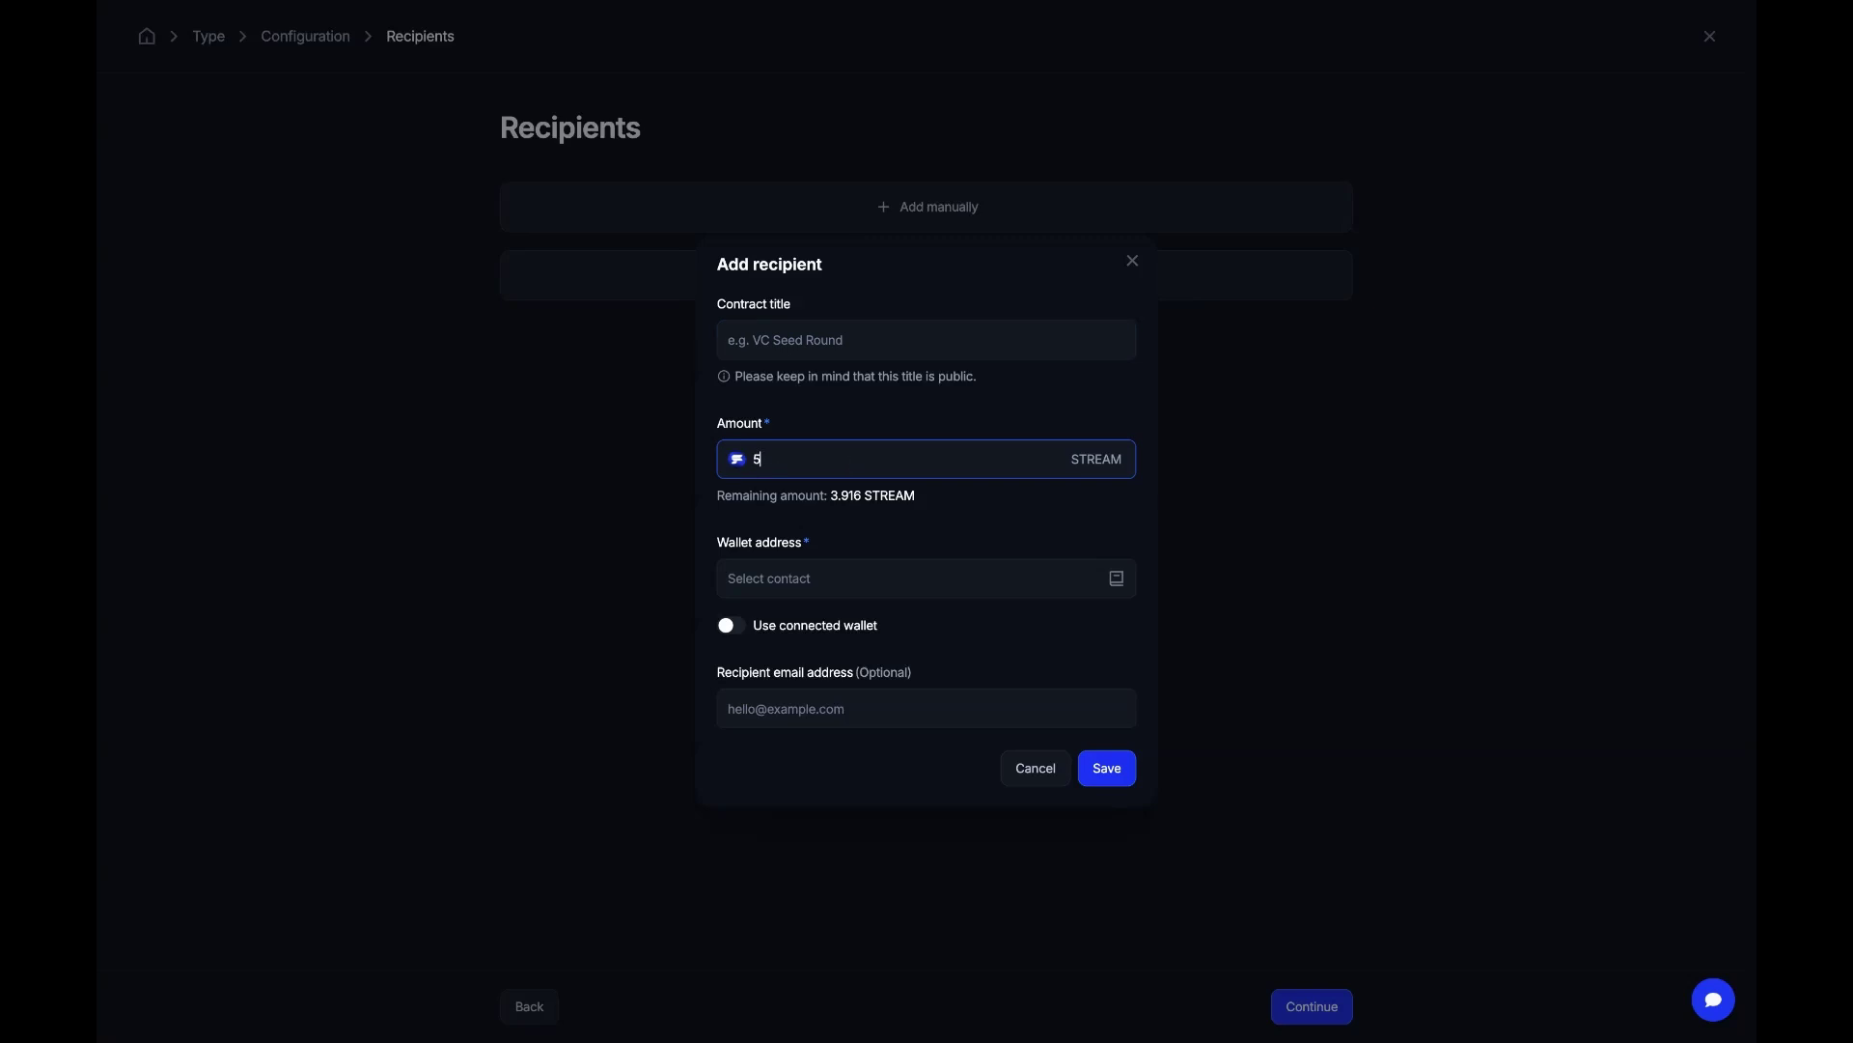
Use the connected wallet as the recipient's wallet address, save the recipient, and continue to the review
left_click(1072, 589)
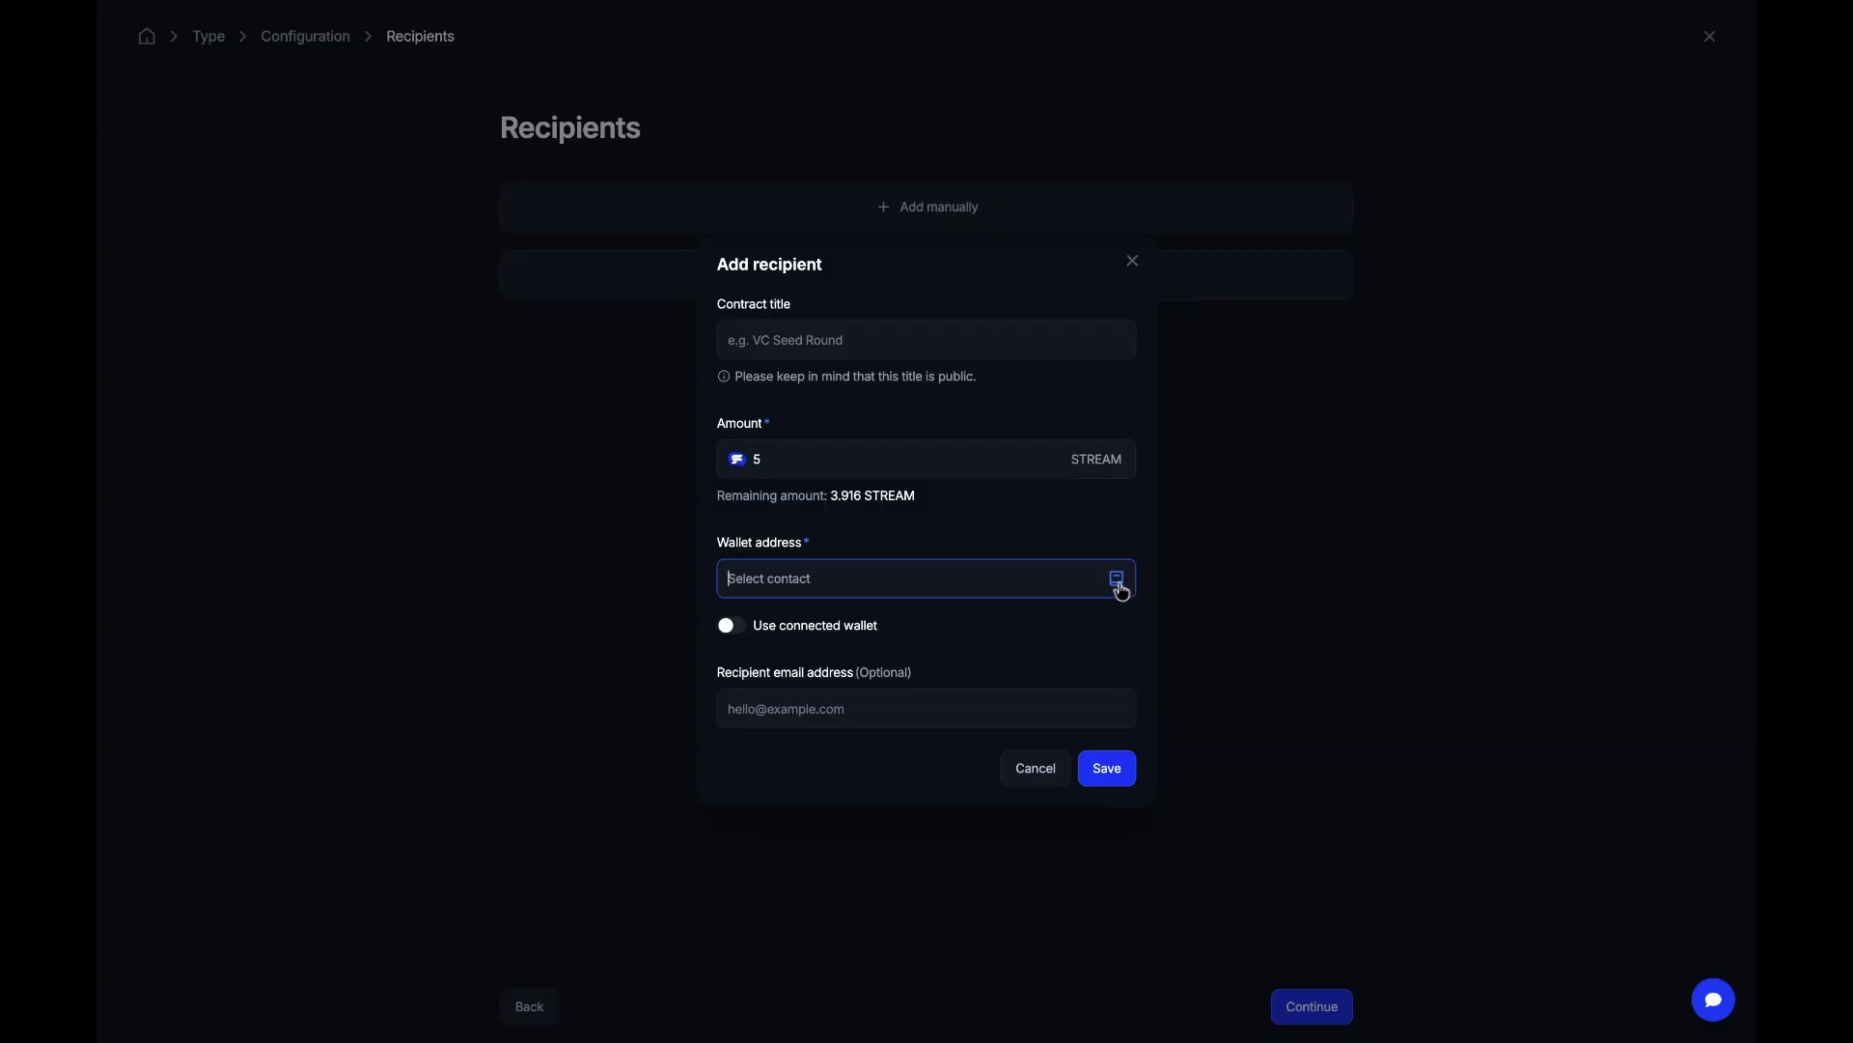
left_click(1117, 579)
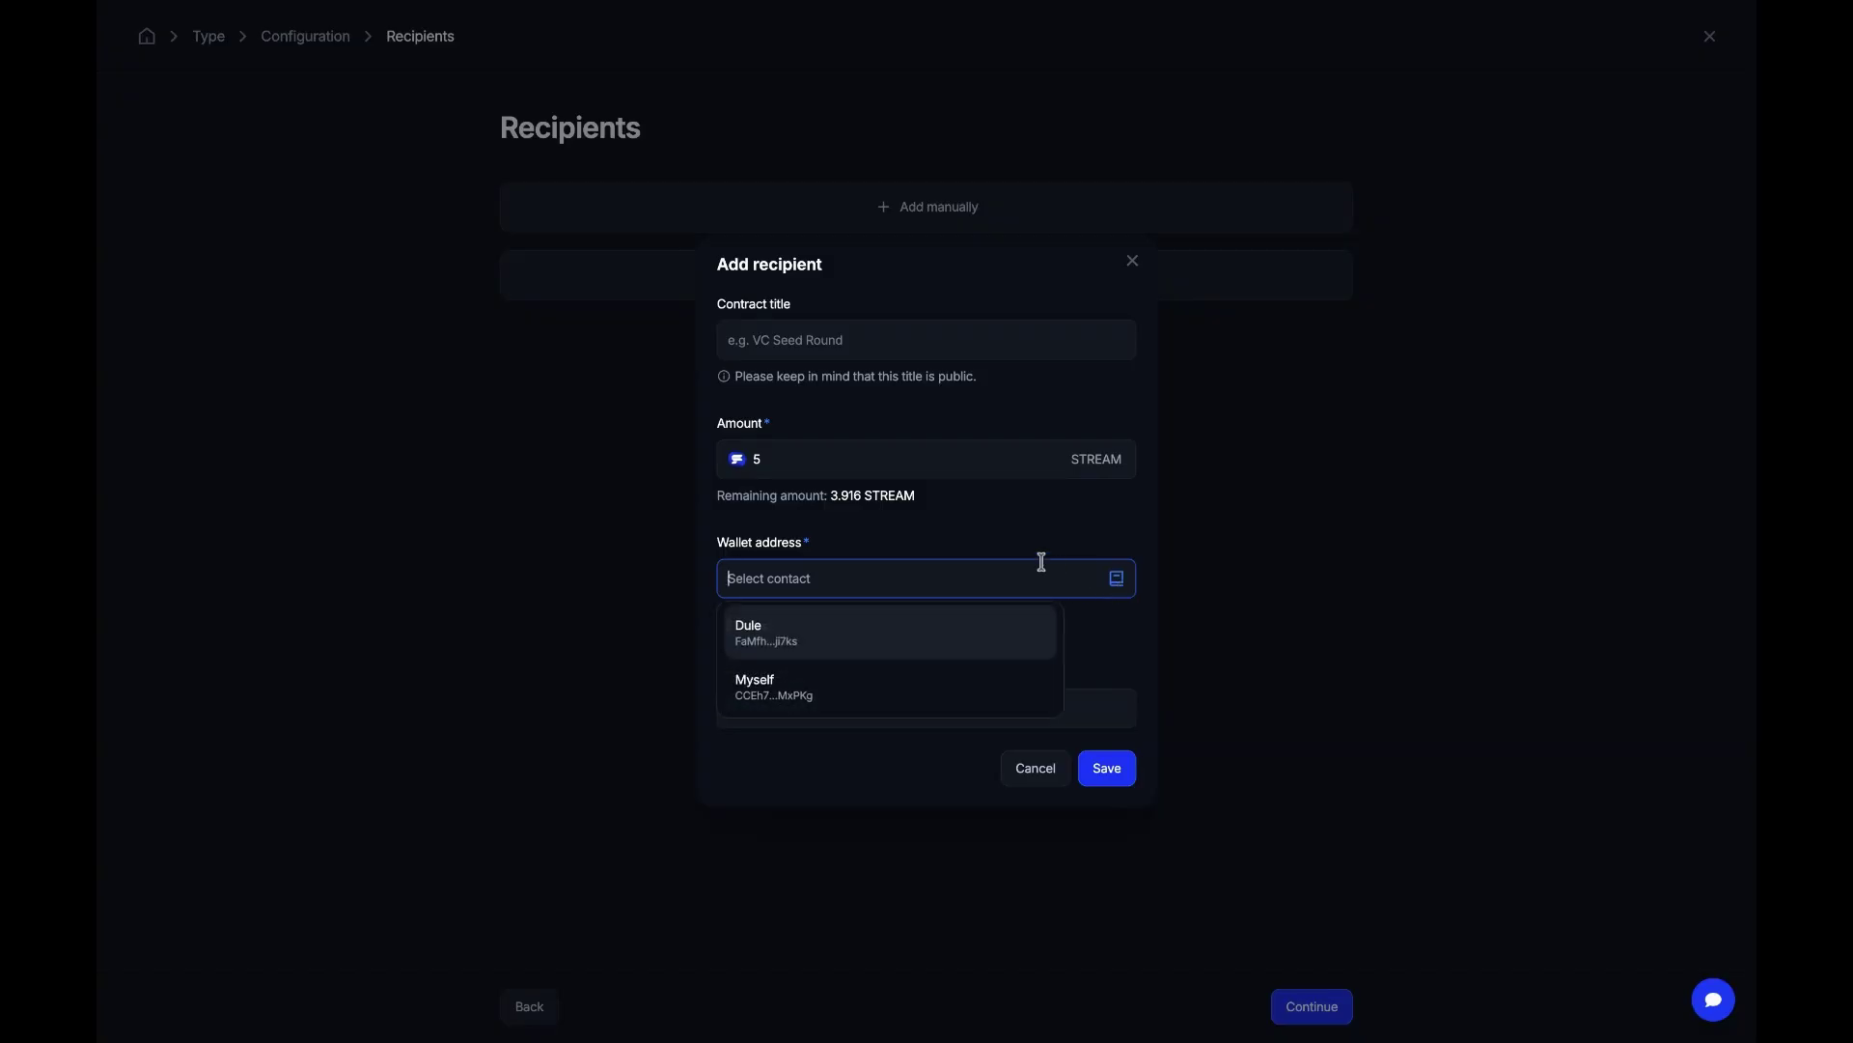
left_click(996, 569)
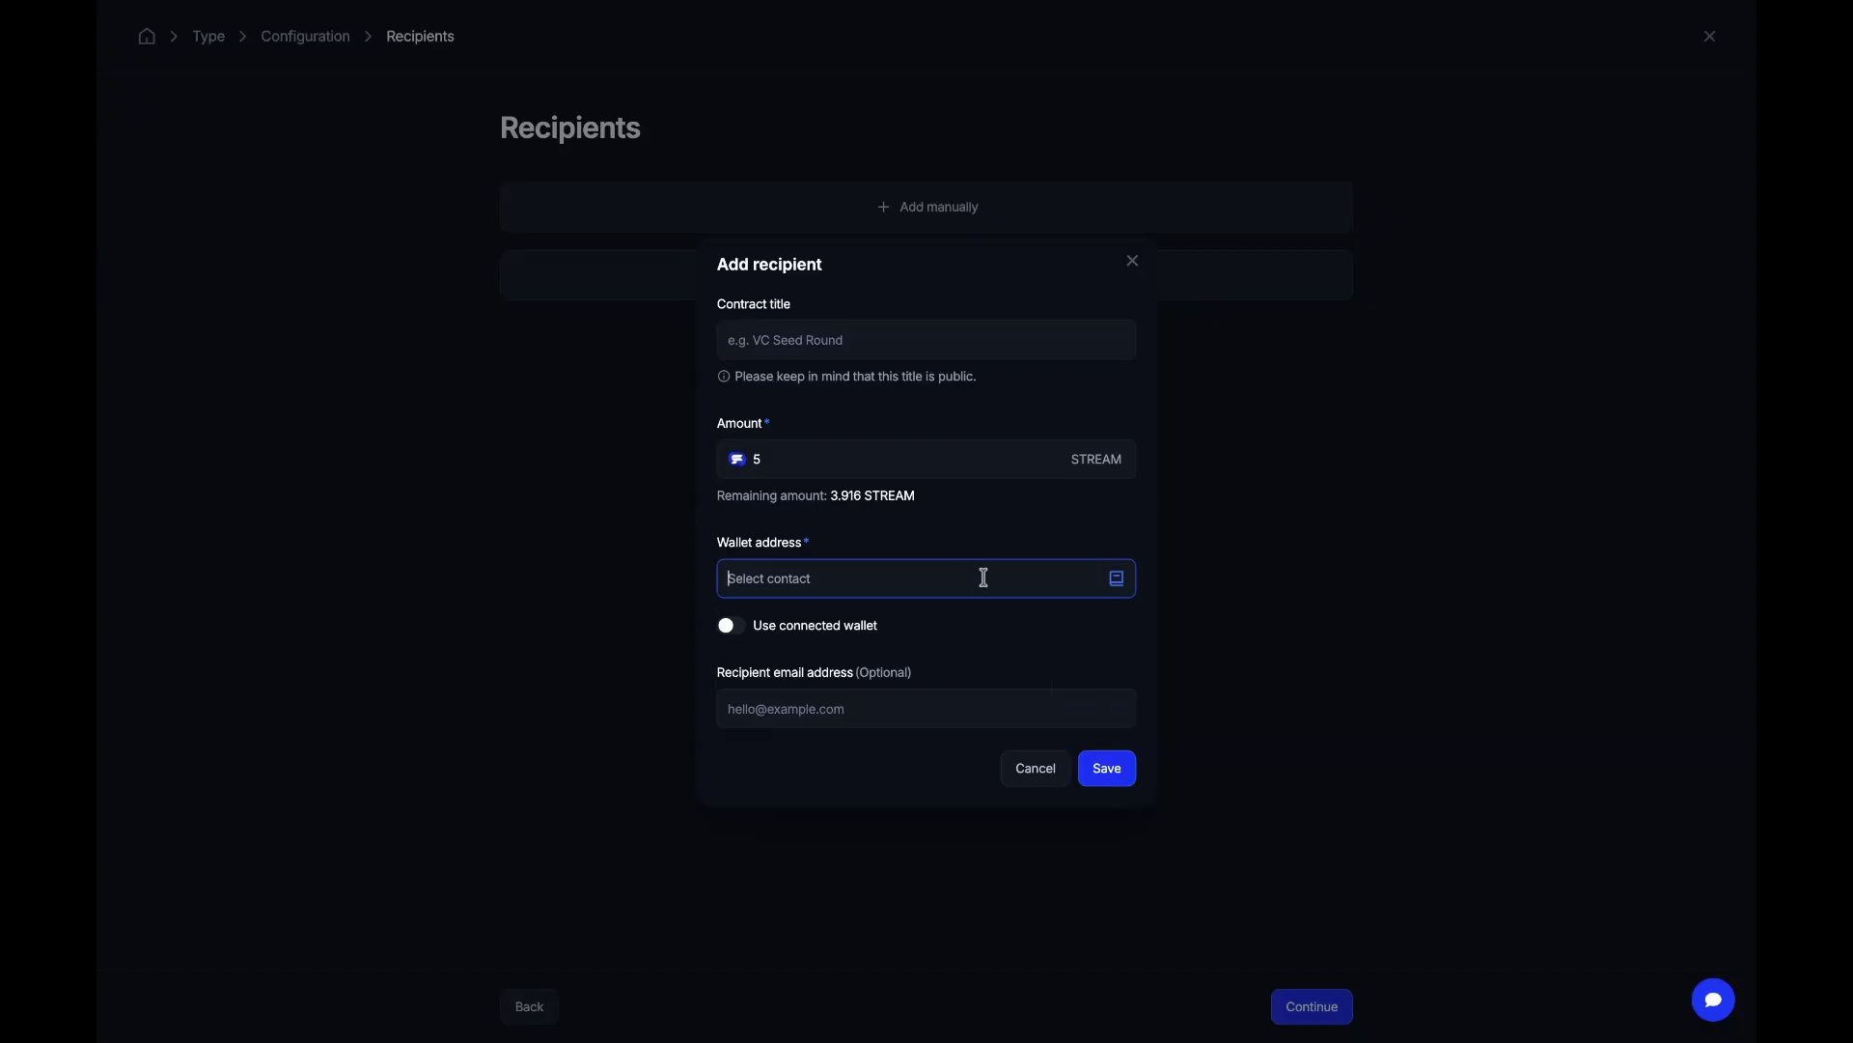
left_click(827, 629)
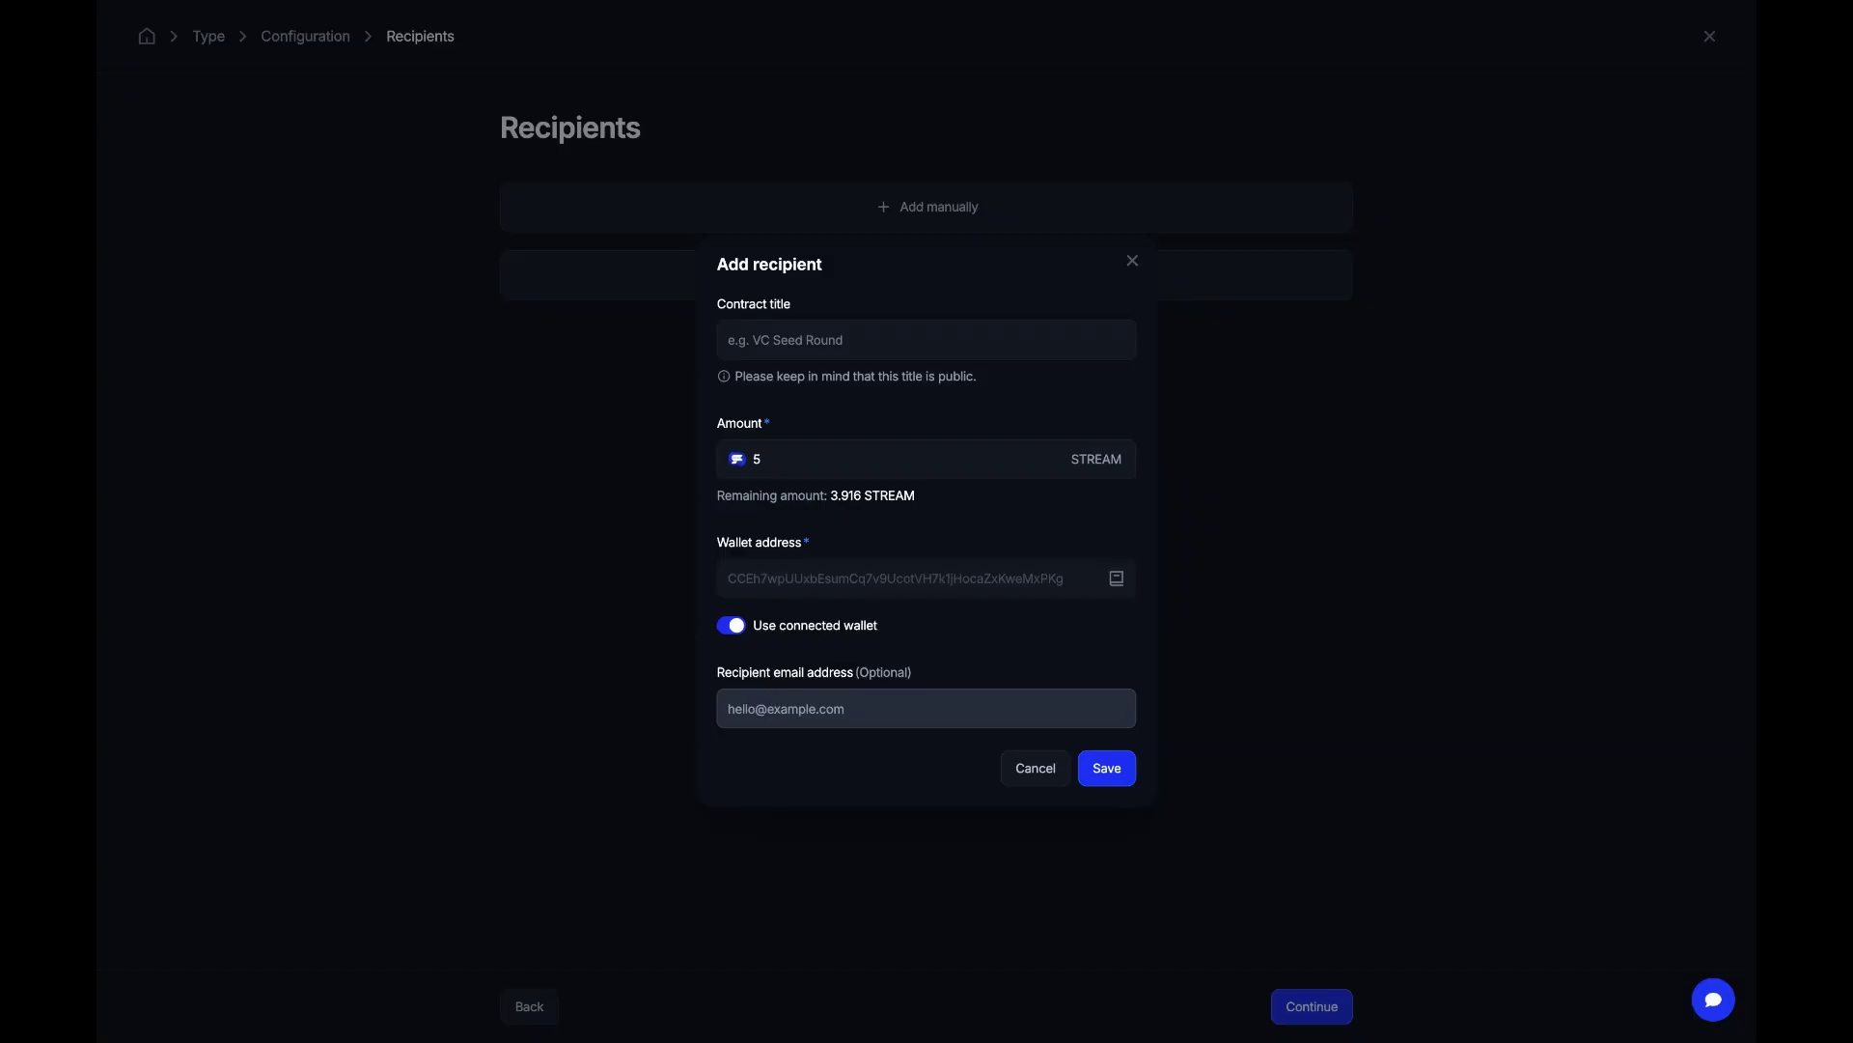
left_click(1109, 772)
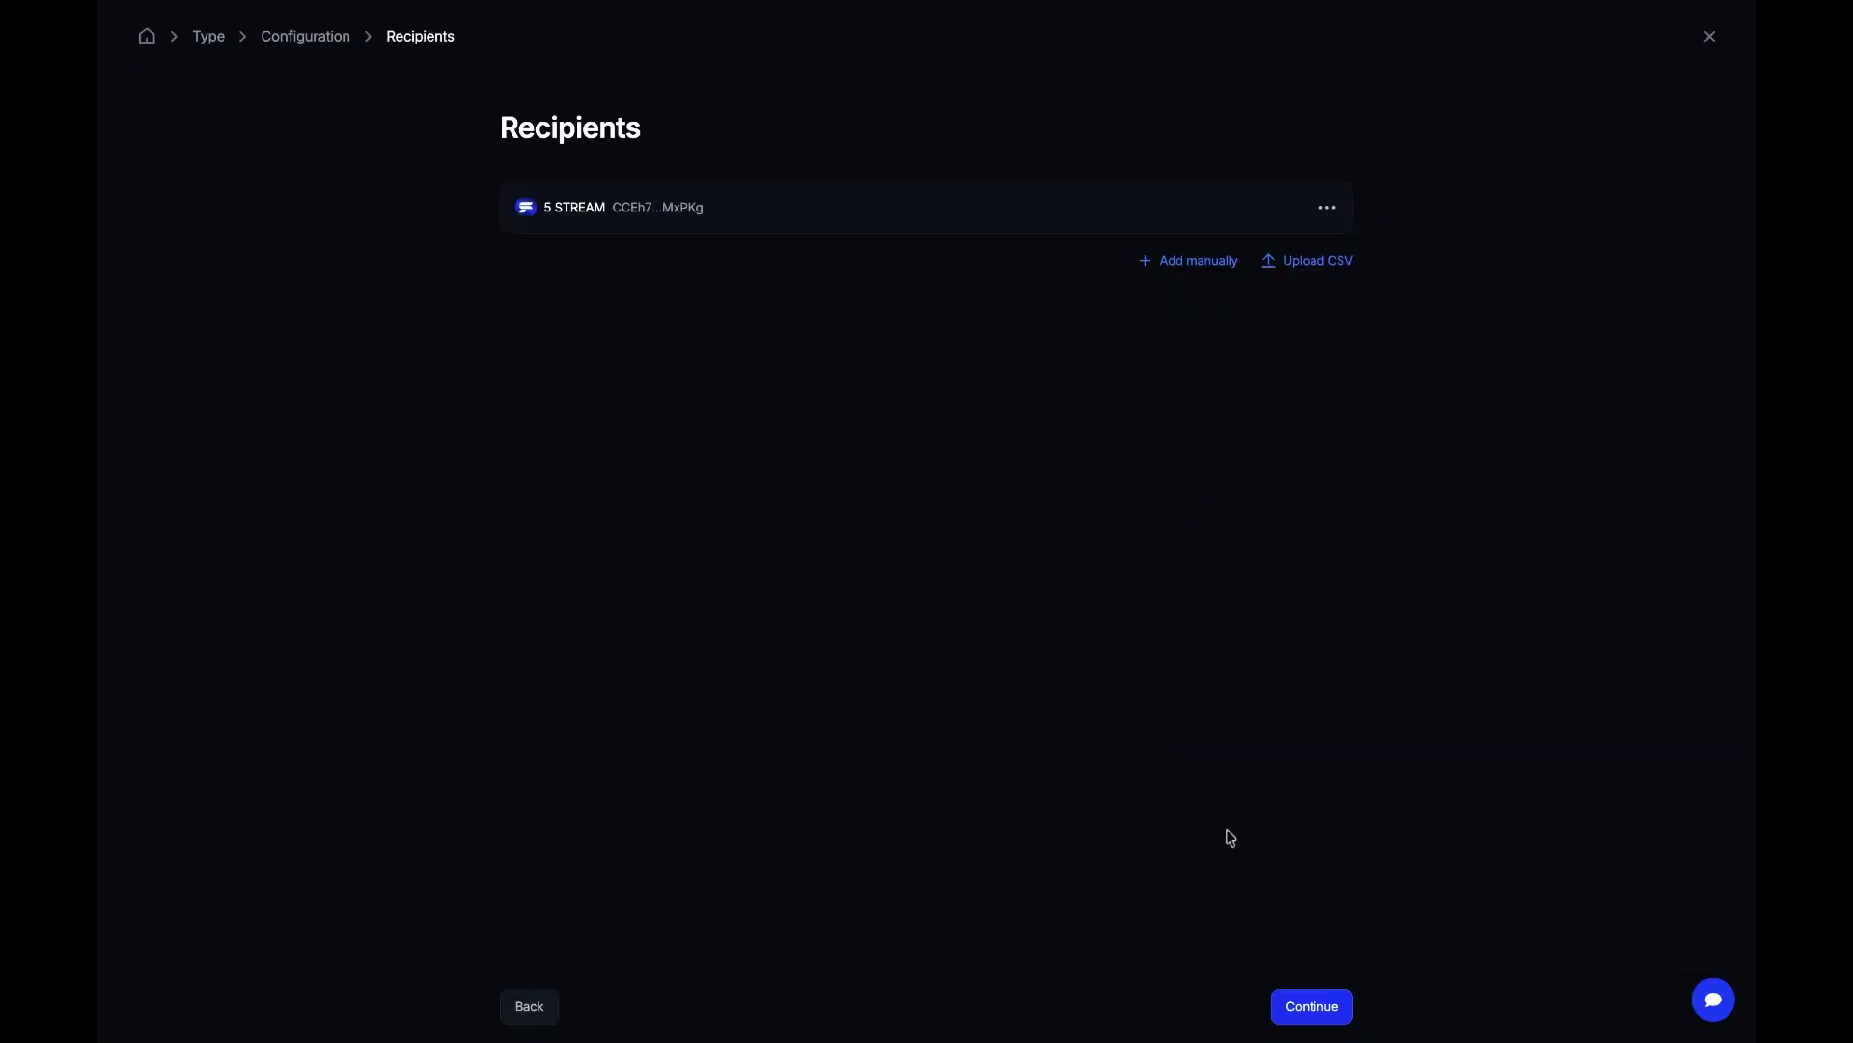
left_click(1328, 1005)
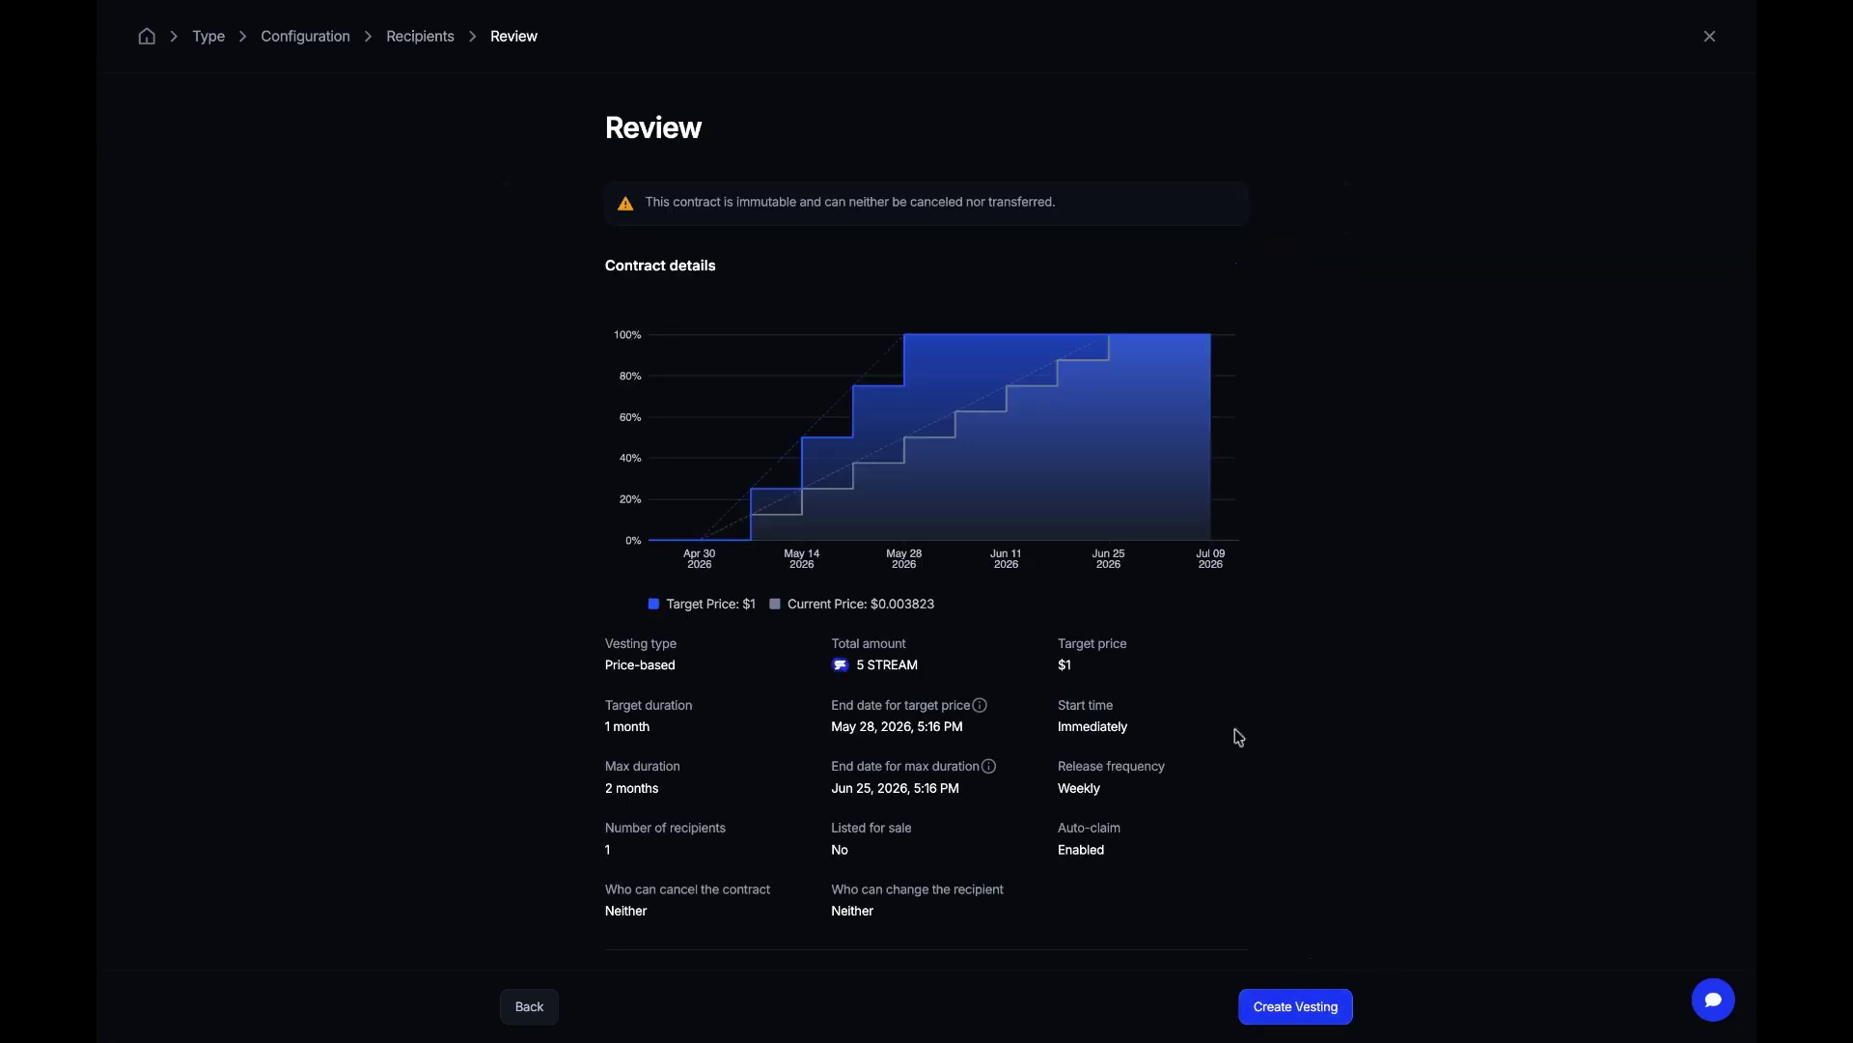
Review the contract details, the recipient entry and the fee breakdown
scroll(1233, 725, "down", 1)
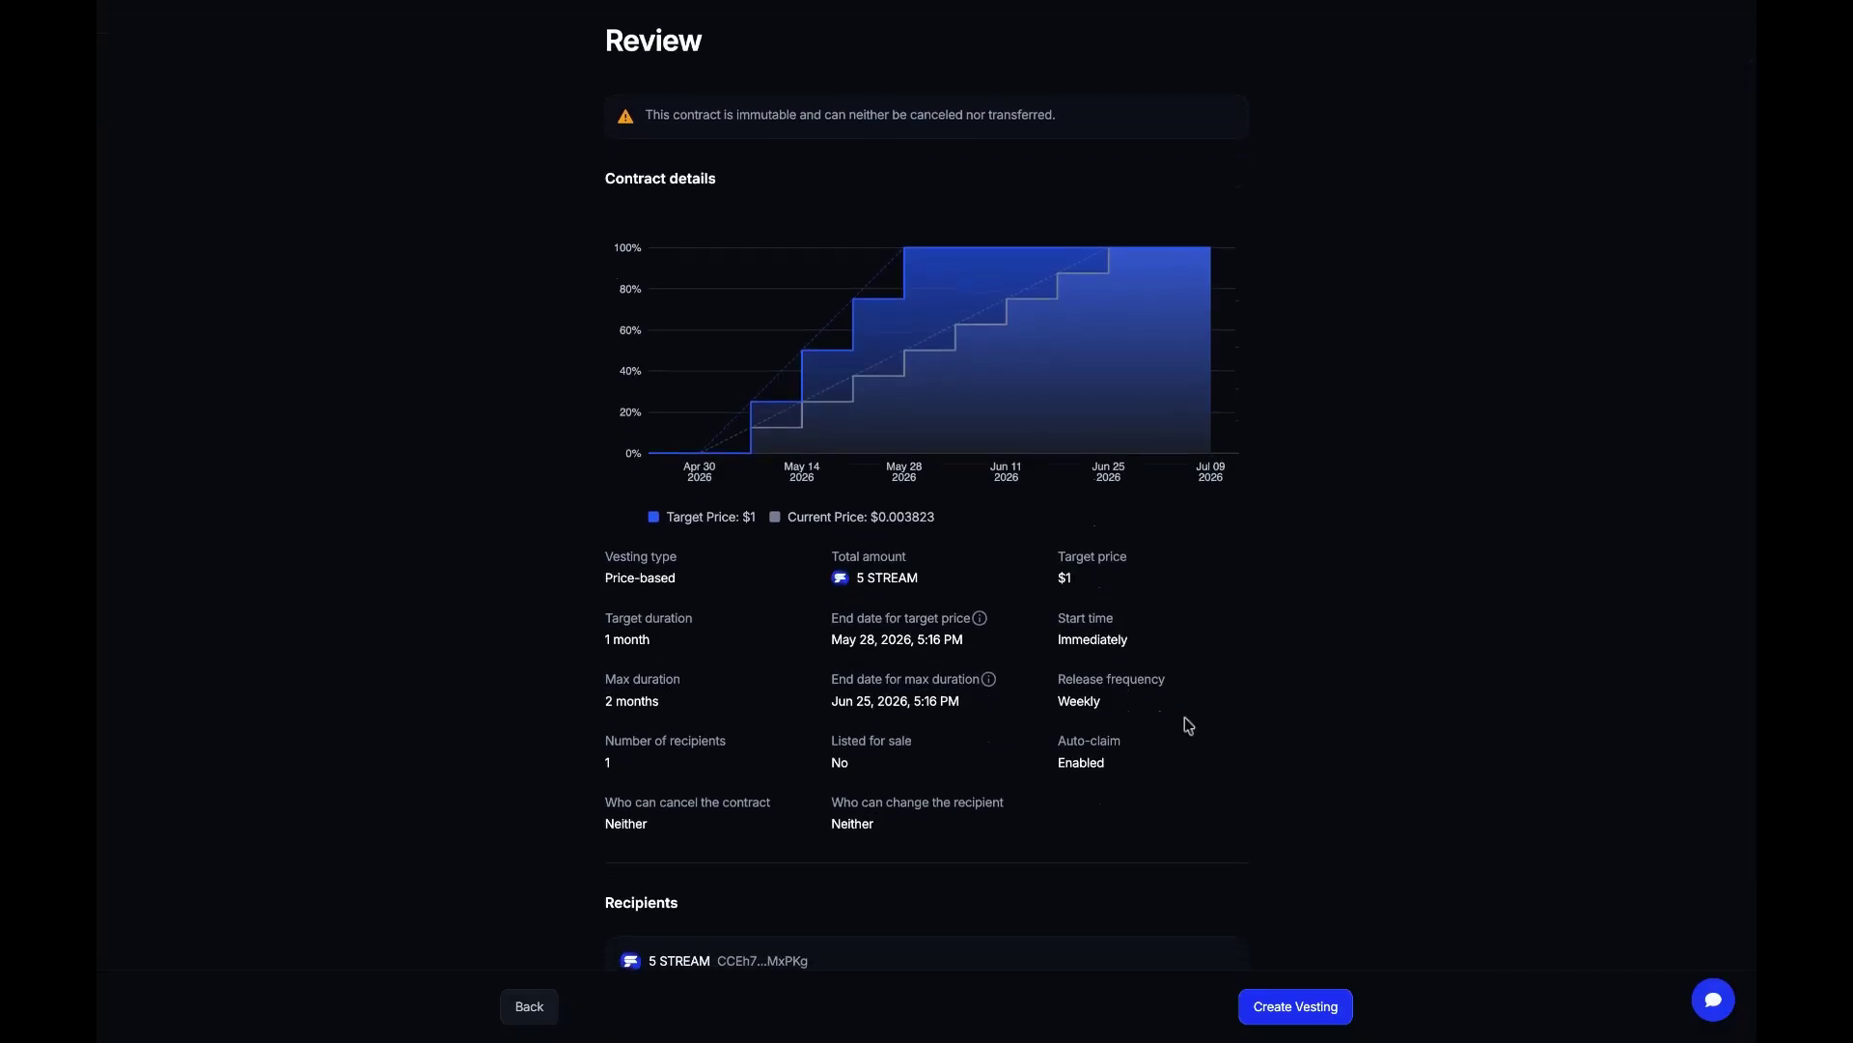
scroll(987, 751, "down", 1)
scroll(983, 744, "down", 1)
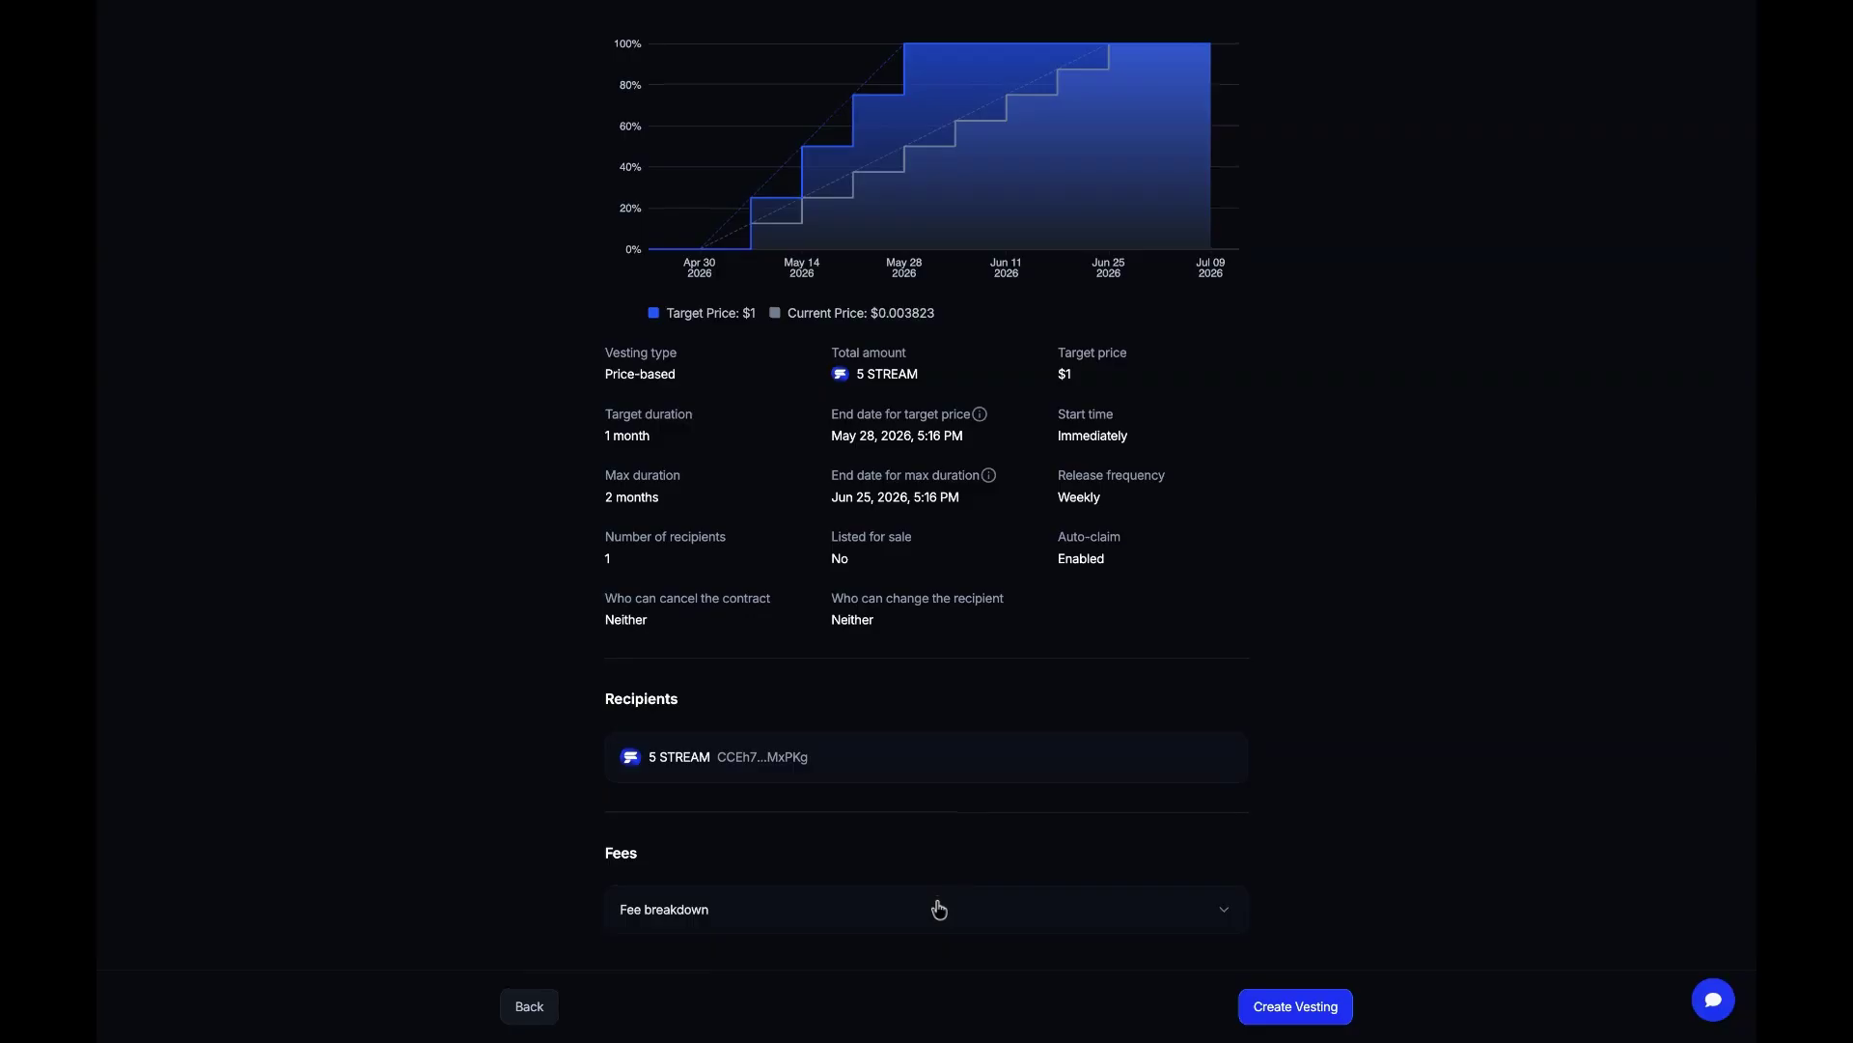
left_click(981, 923)
scroll(983, 924, "down", 2)
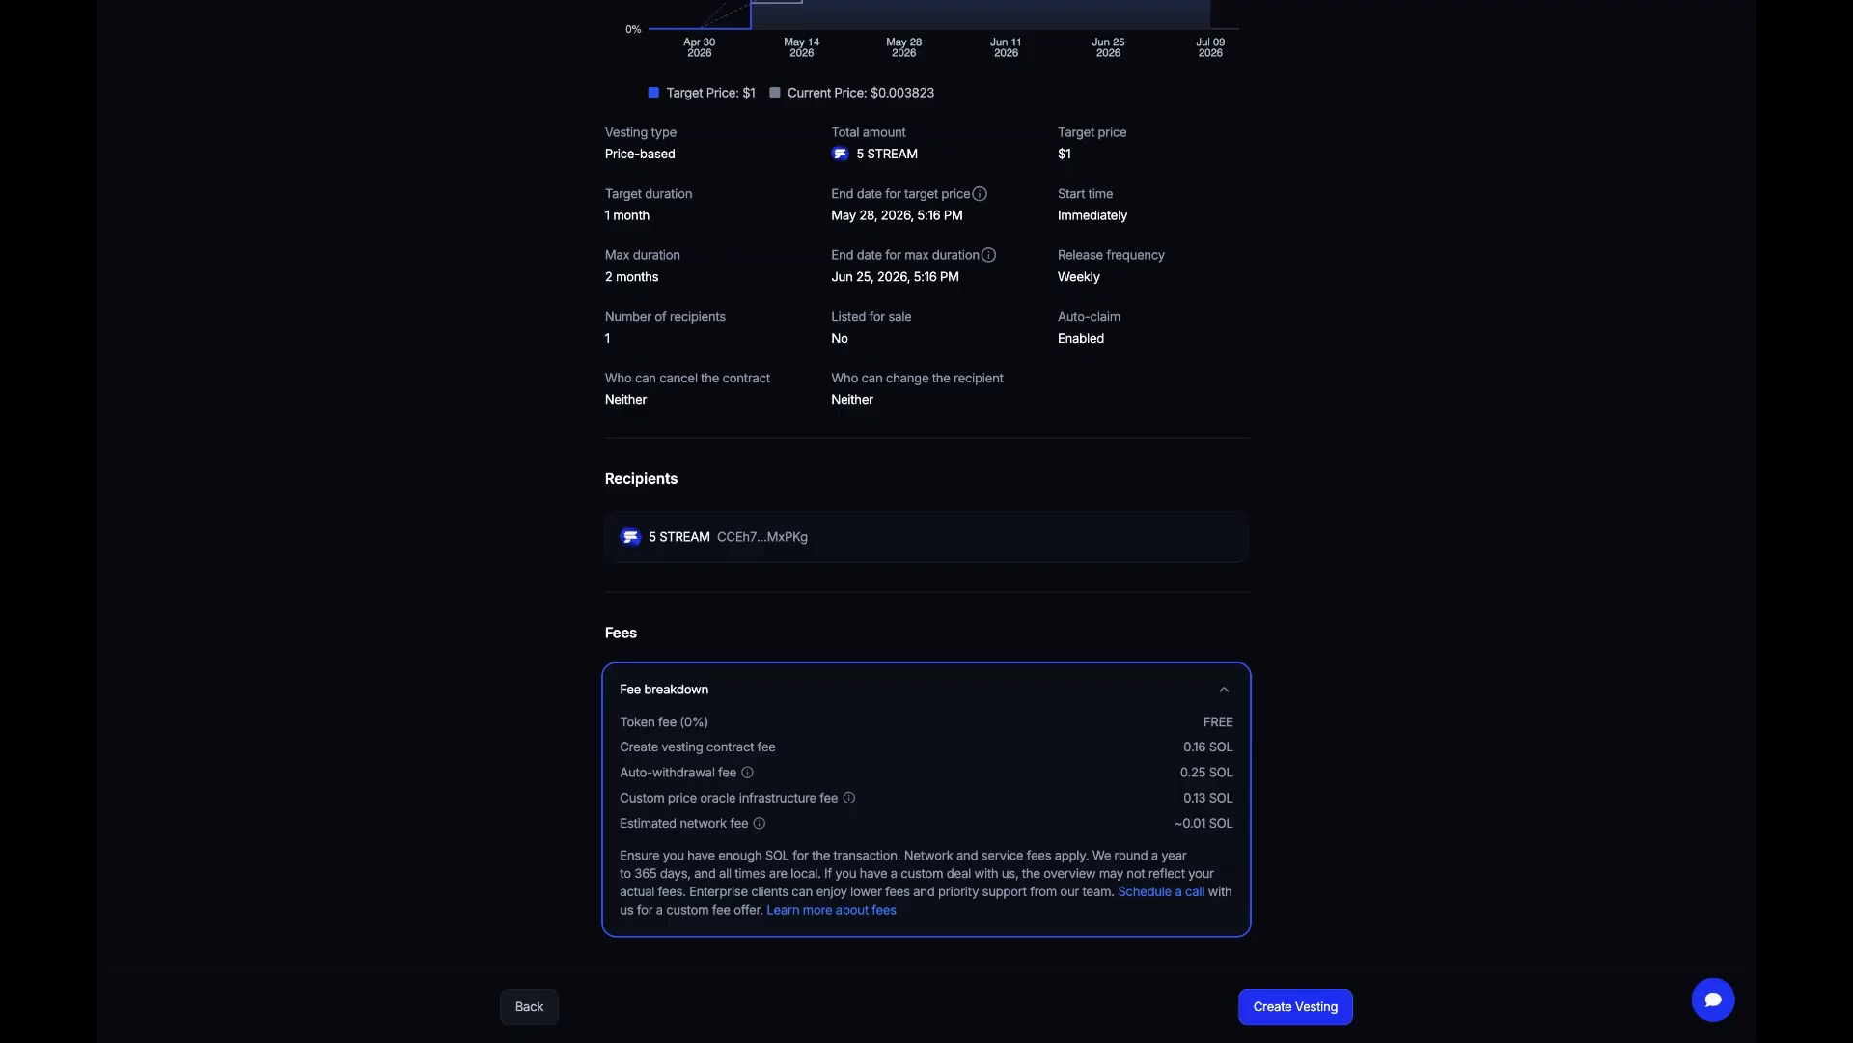
left_click(971, 697)
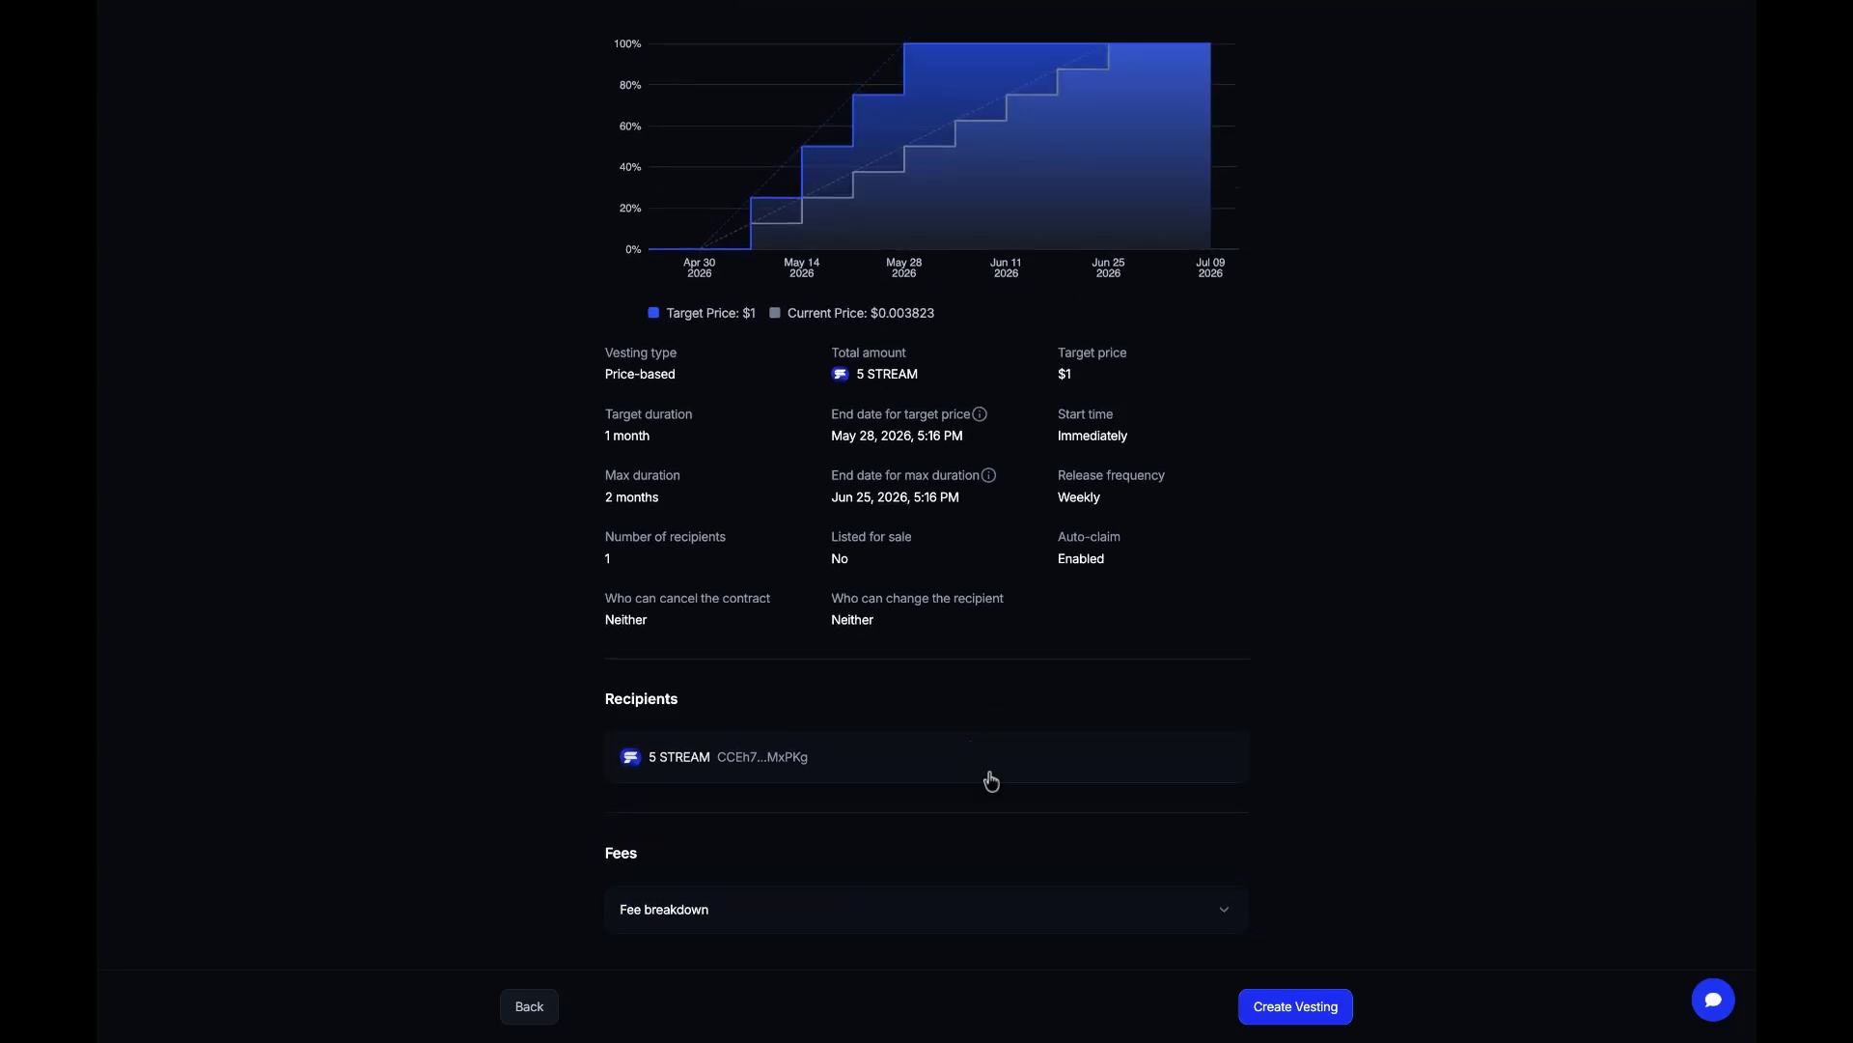
Create the vesting contract and open its vesting details to examine the unlock chart
left_click(1273, 1010)
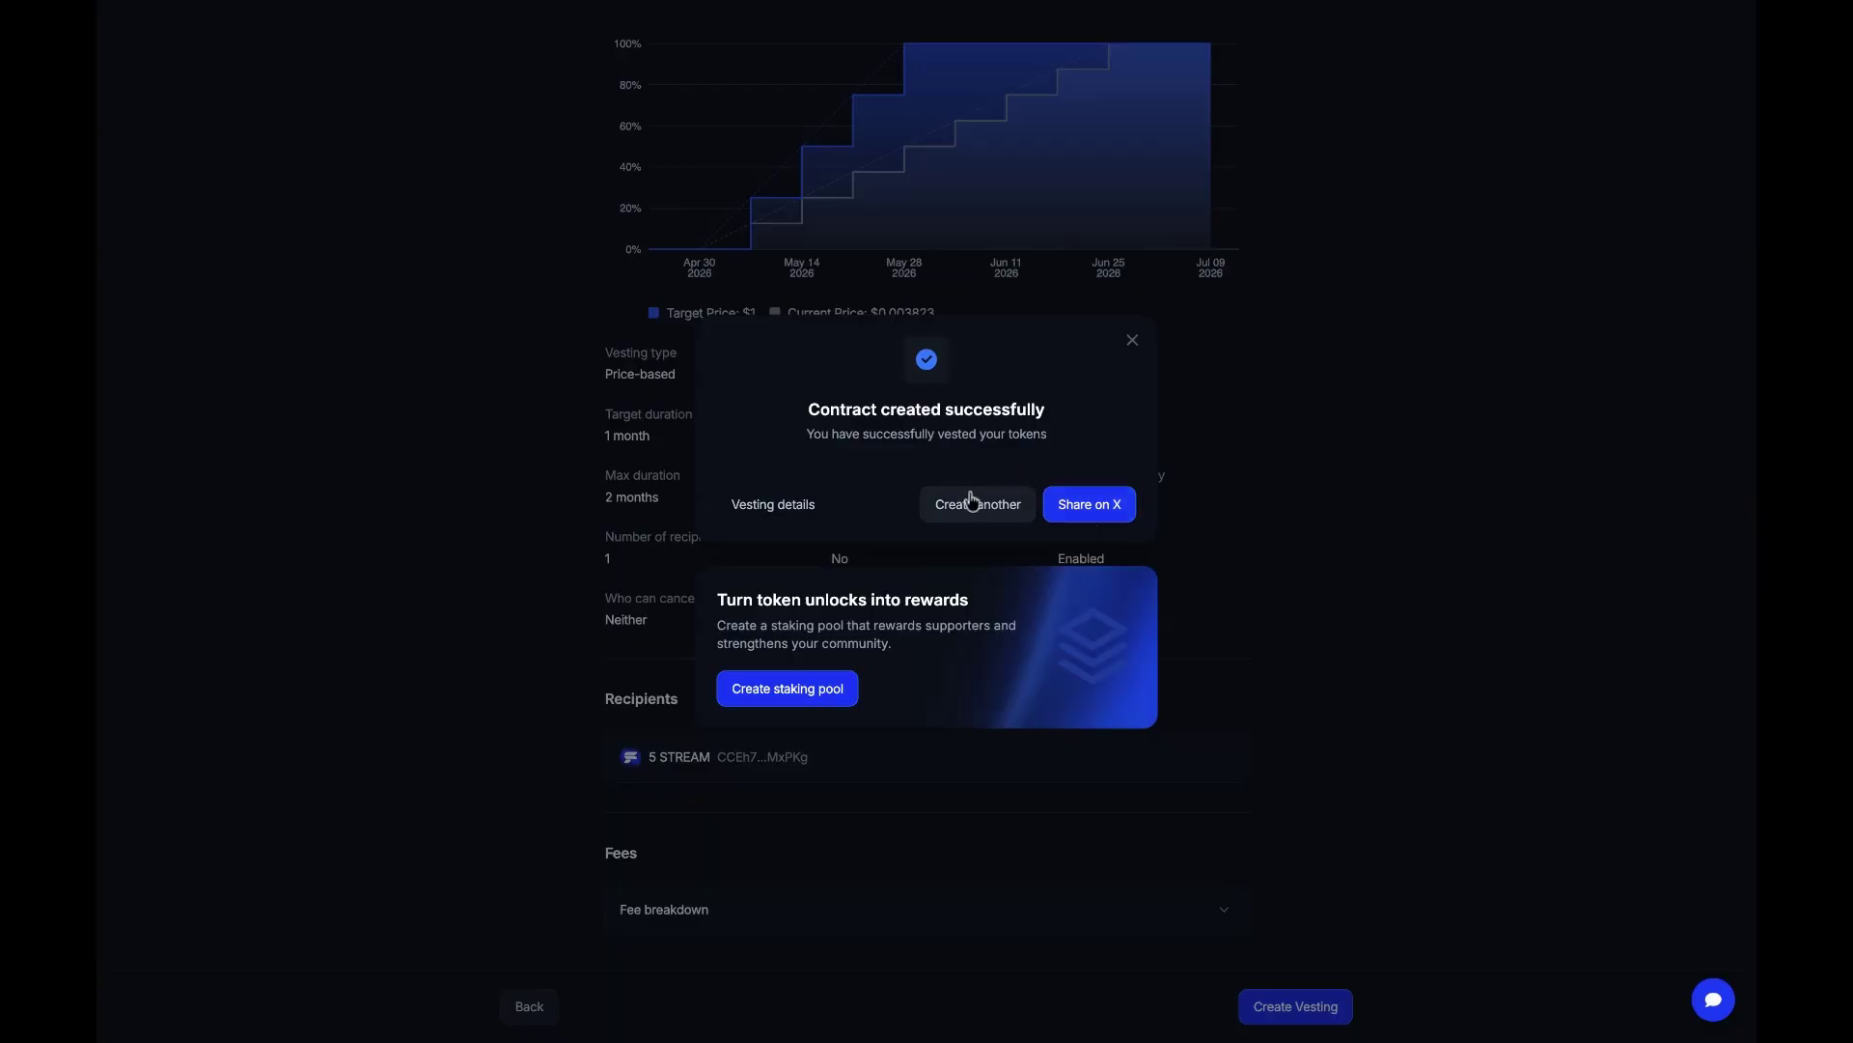
left_click(773, 504)
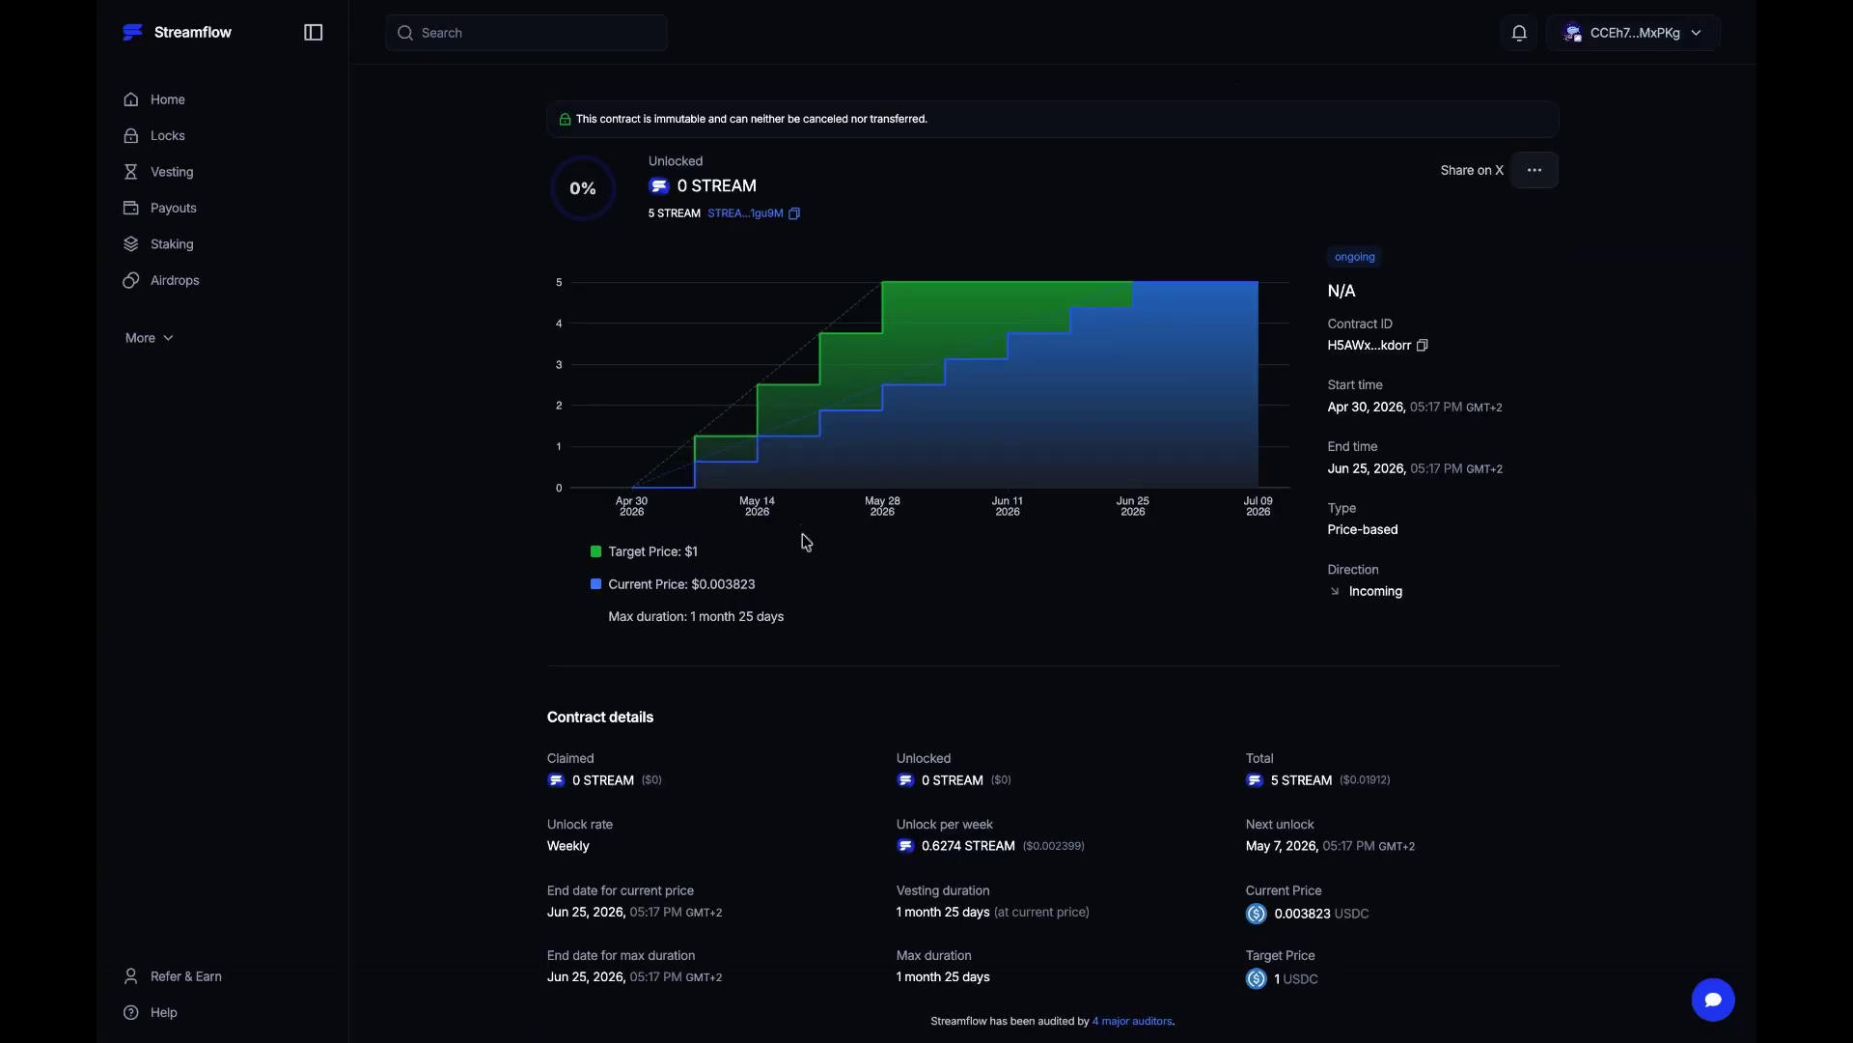
scroll(881, 629, "down", 1)
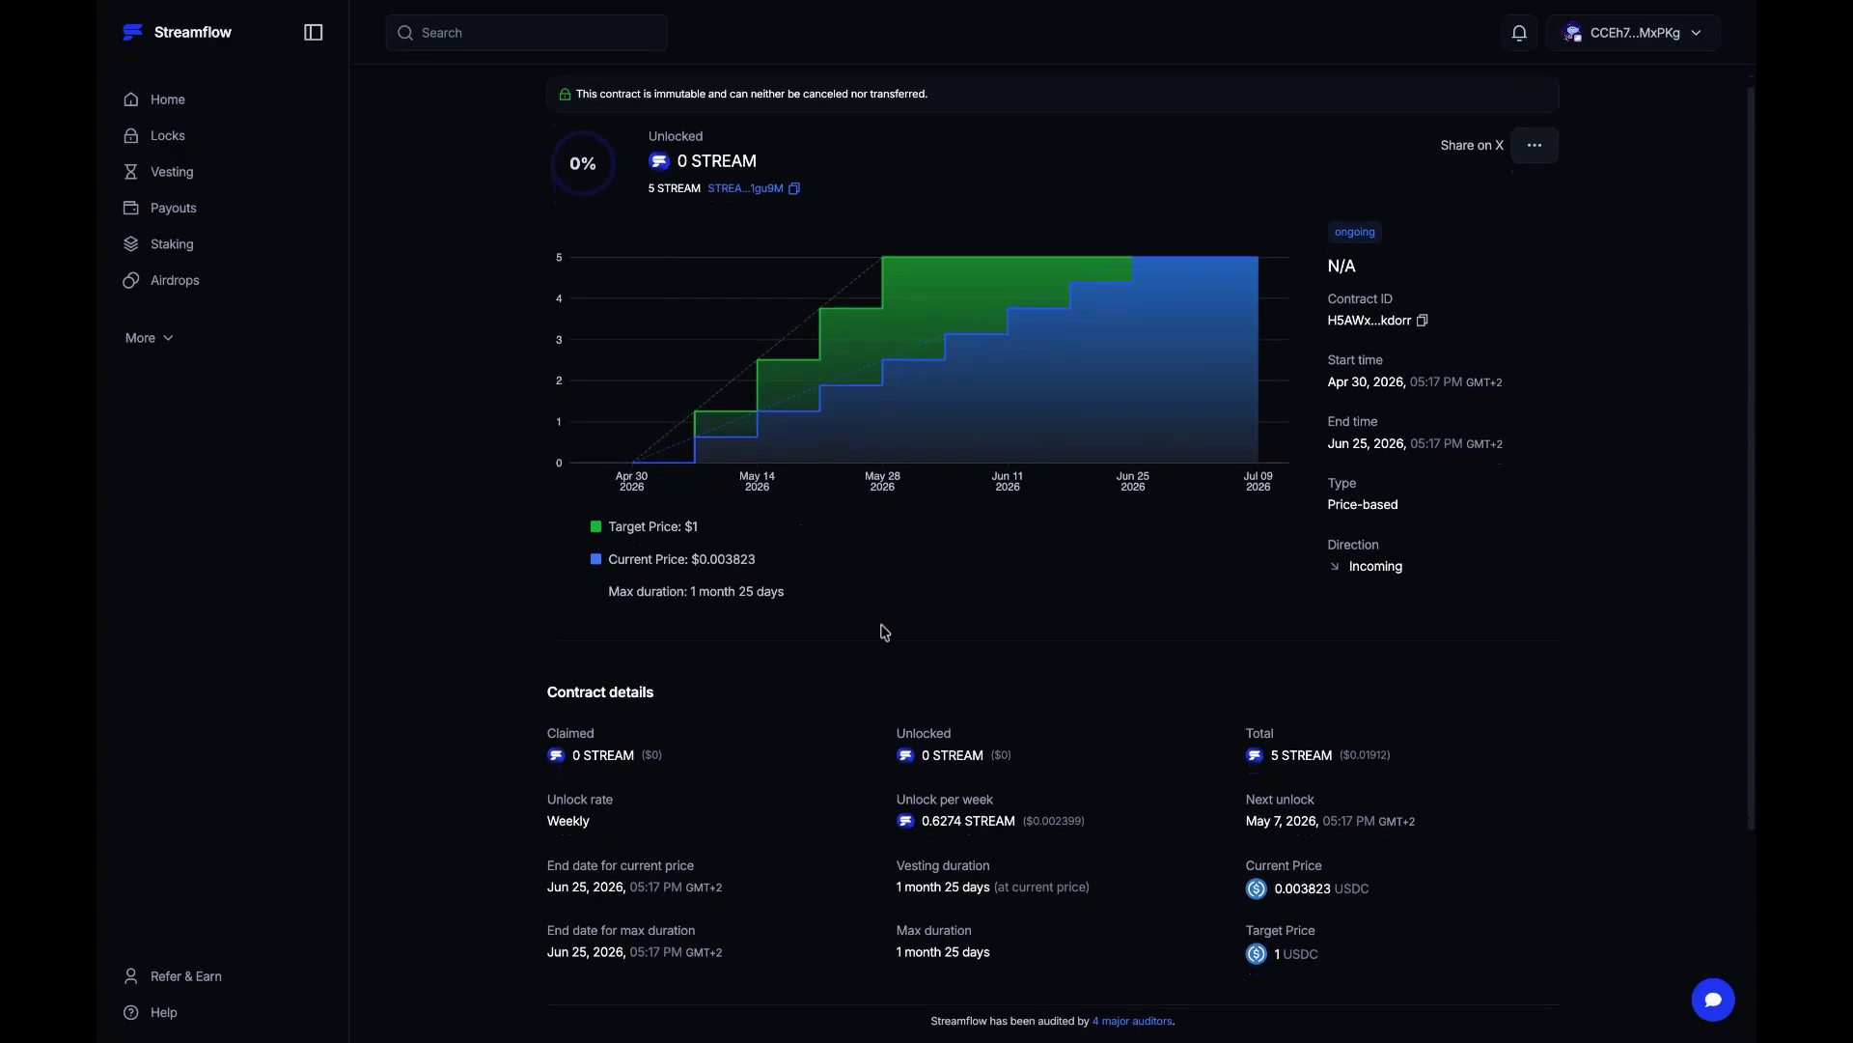
scroll(881, 629, "up", 1)
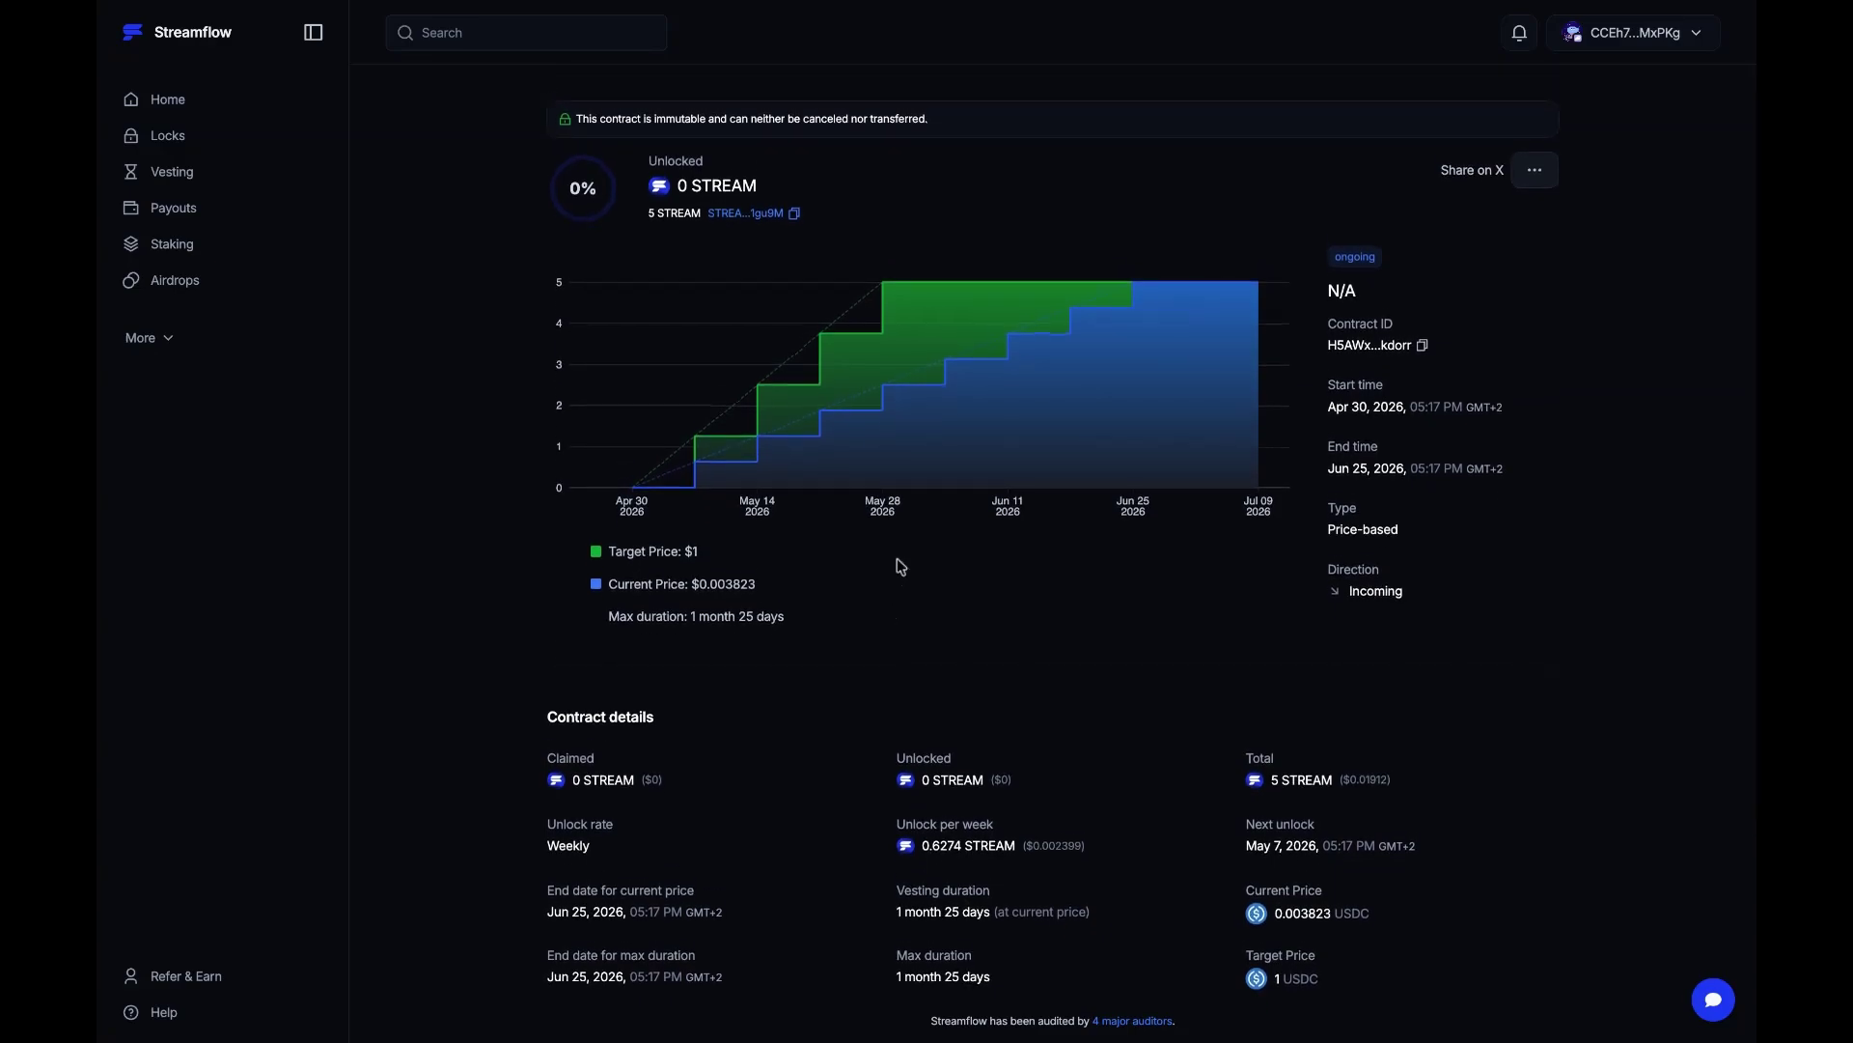
mouse_move(928, 467)
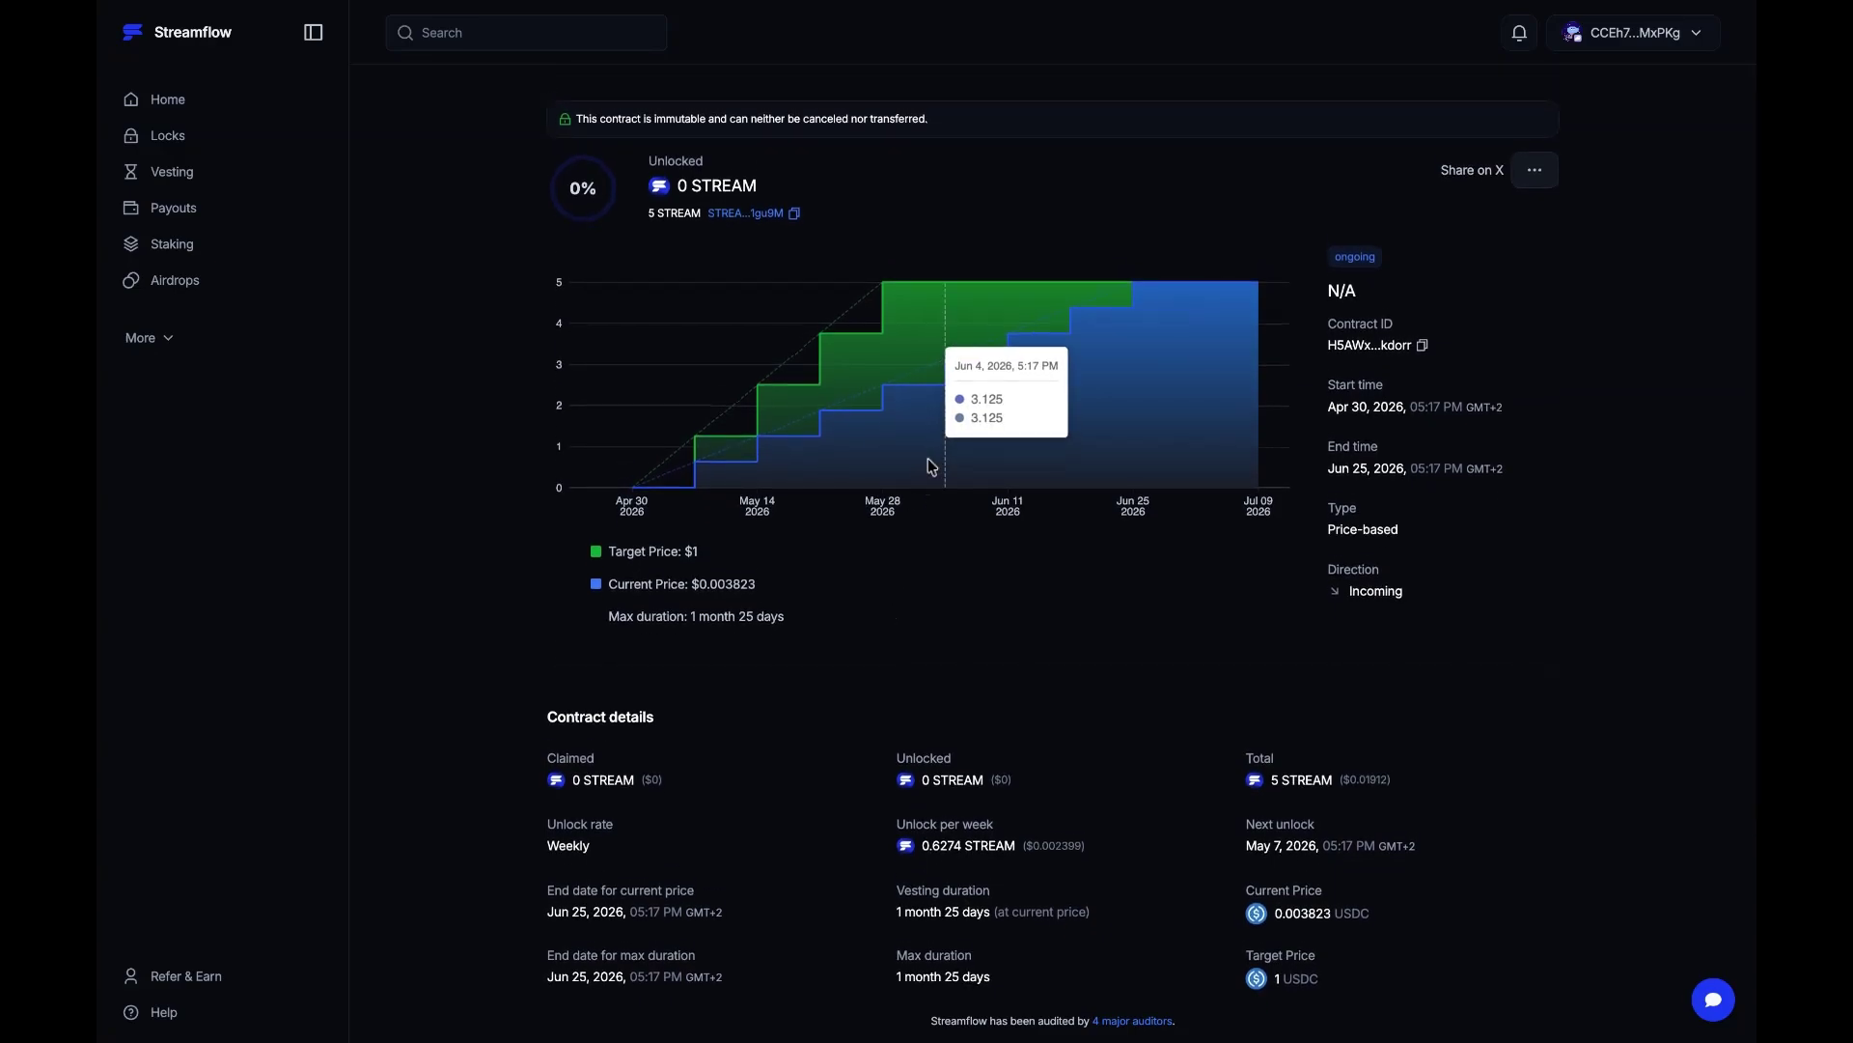